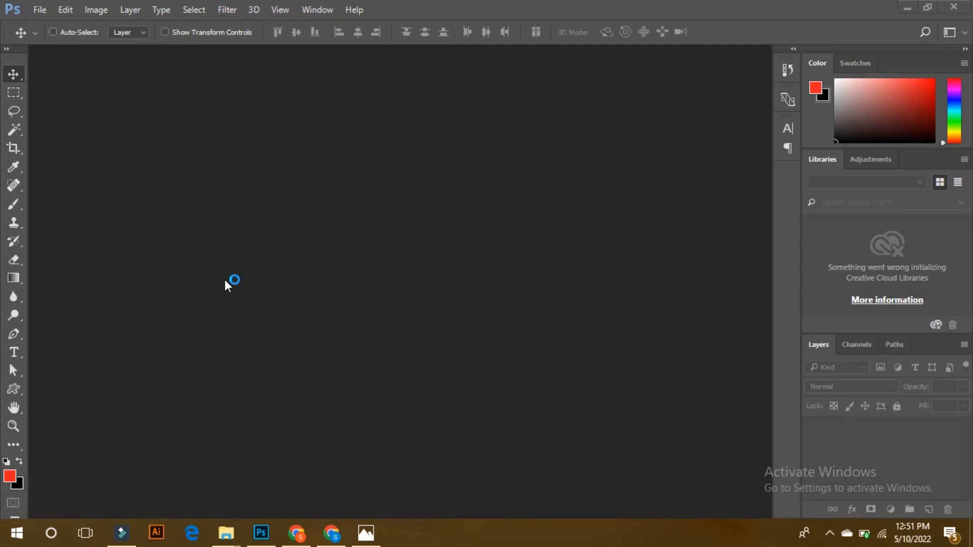
# Create a new blank document 1000 pixels wide and 1000 pixels high
pyautogui.click(38, 10)
pyautogui.click(47, 24)
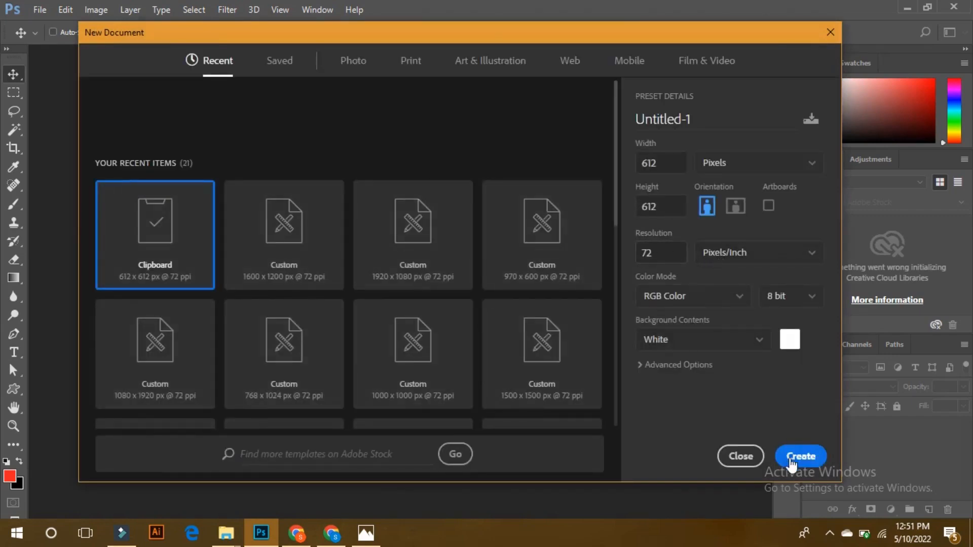
pyautogui.moveTo(672, 162); pyautogui.dragTo(616, 160)
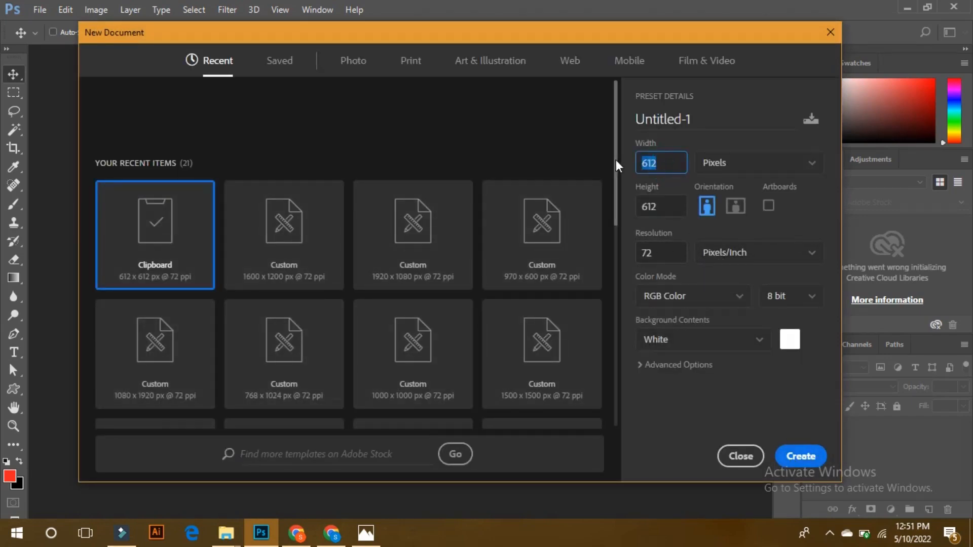
pyautogui.write('1000')
pyautogui.press('Tab')
pyautogui.write('1000')
pyautogui.press('Return')
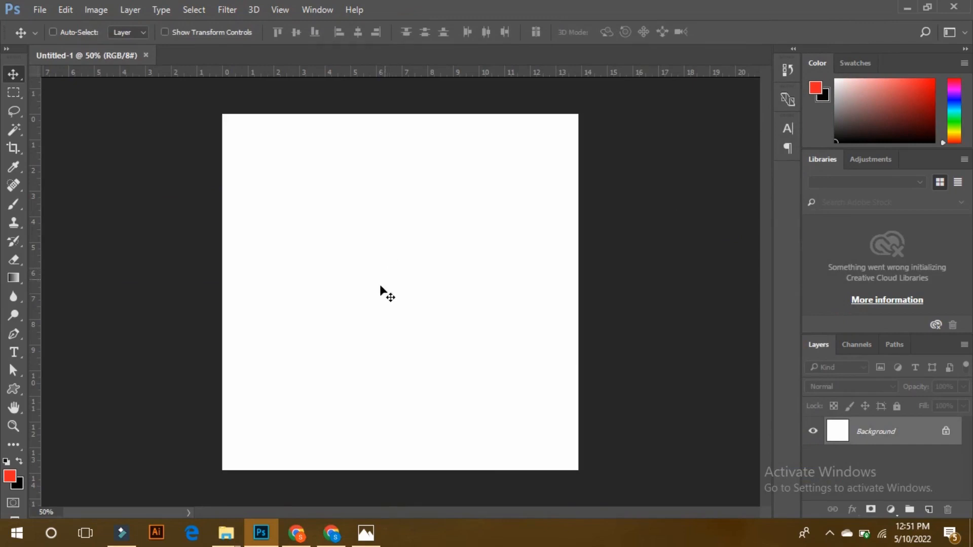
# Copy the enlarged red apple picture from the Google image results in Chrome and paste it into the Photoshop document
pyautogui.click(299, 533)
pyautogui.rightClick(671, 223)
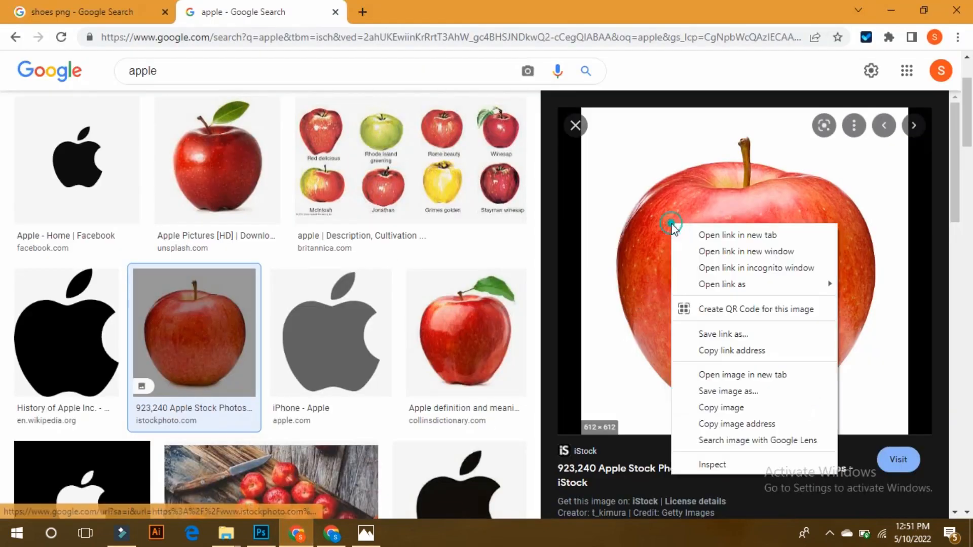
pyautogui.click(719, 409)
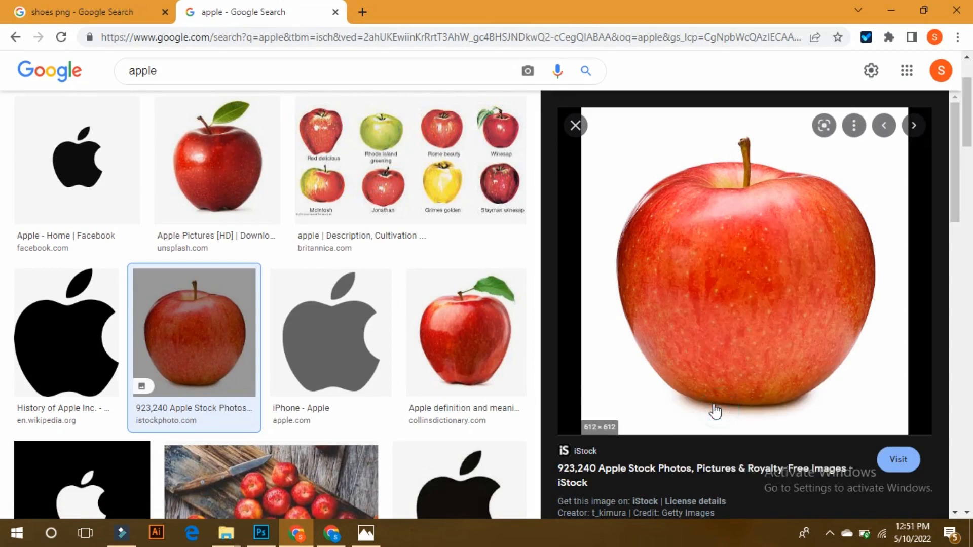
pyautogui.click(286, 532)
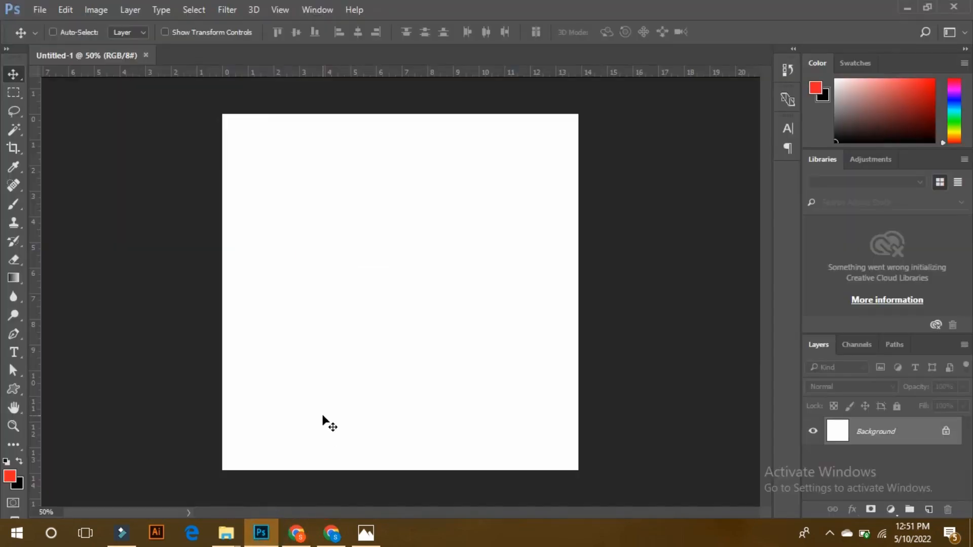
pyautogui.hotkey('ctrl', 'v')
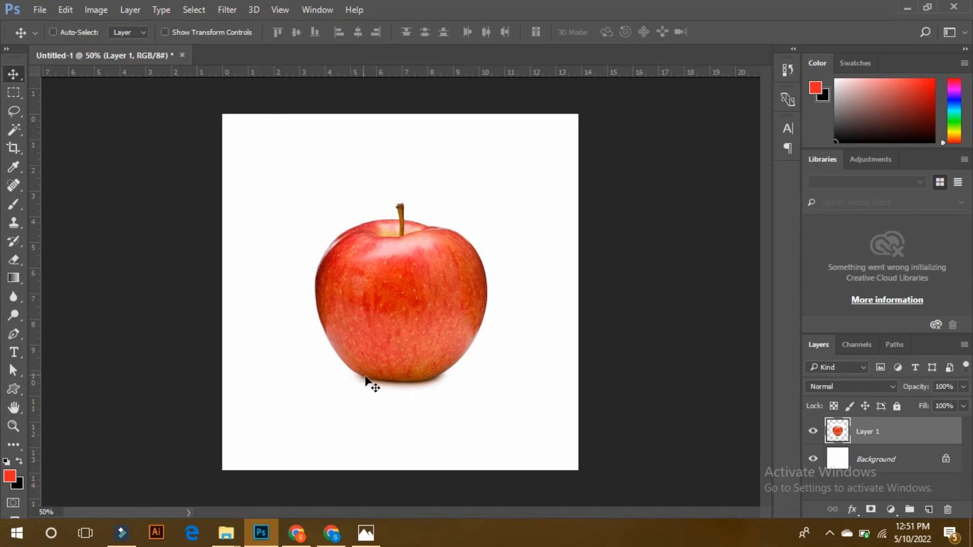
# Scale the pasted apple image up proportionally about its centre until it nearly fills the canvas
pyautogui.hotkey('ctrl', 't')
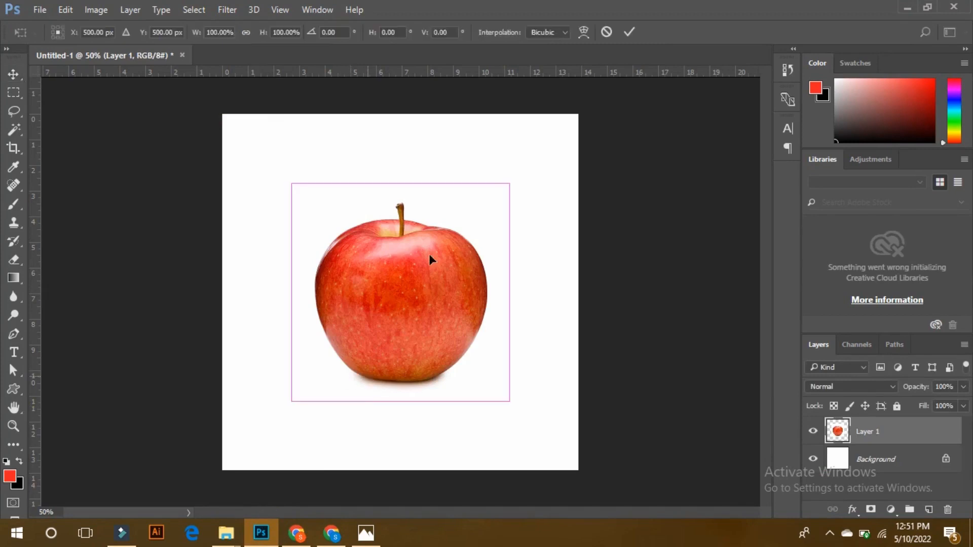
pyautogui.moveTo(510, 183); pyautogui.dragTo(574, 138)
pyautogui.press('Return')
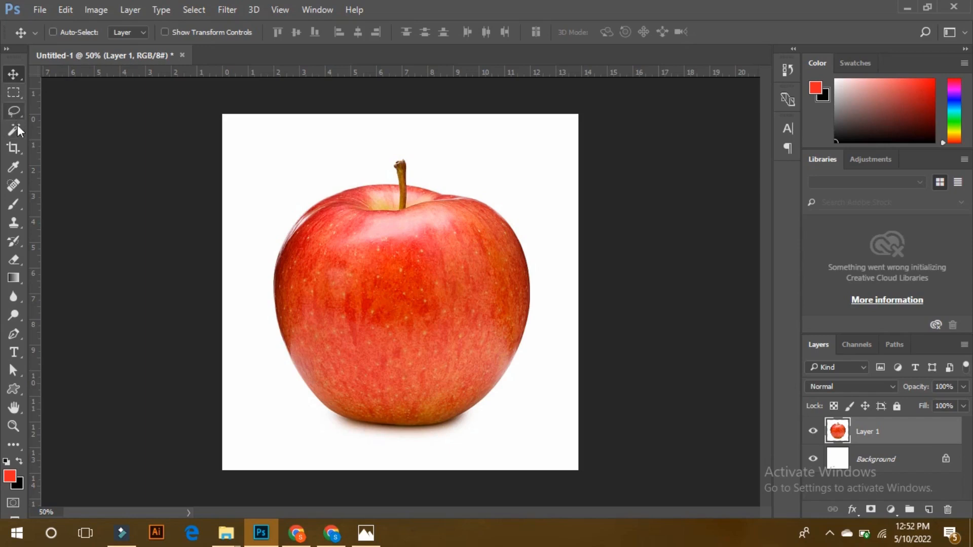
pyautogui.click(14, 111)
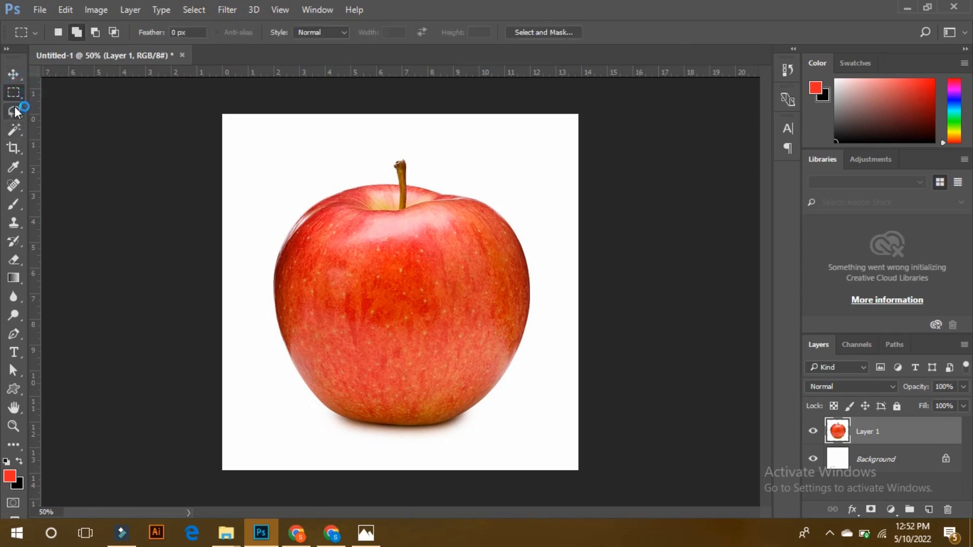
pyautogui.click(16, 132)
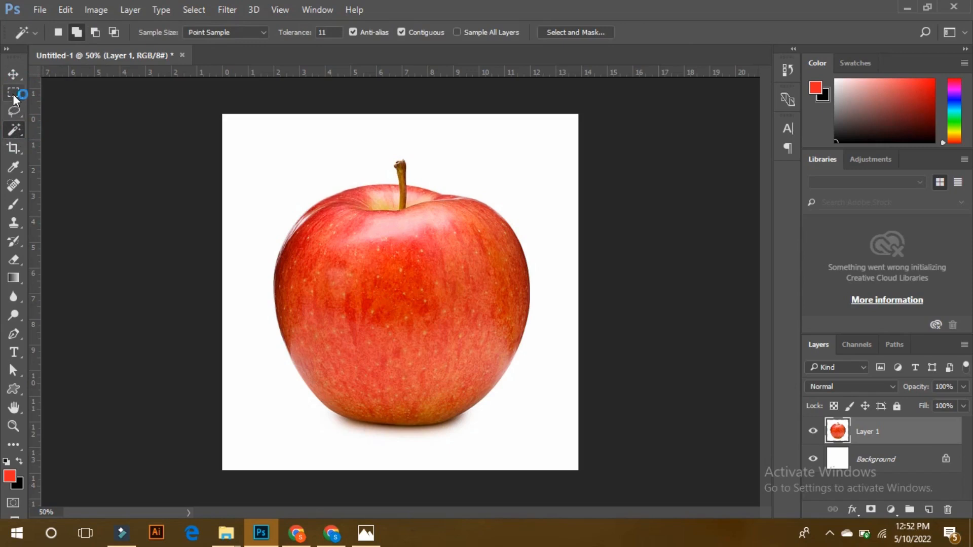
pyautogui.click(13, 95)
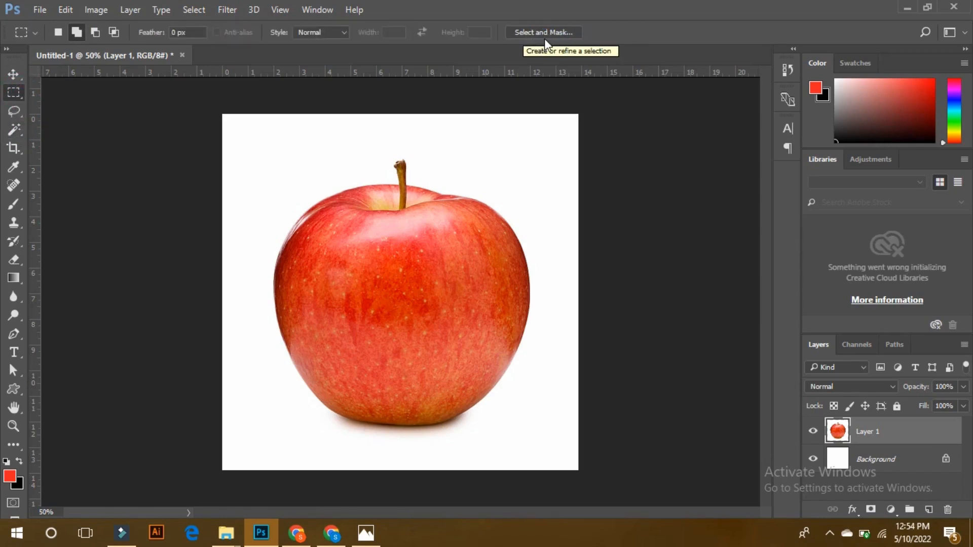
pyautogui.click(545, 39)
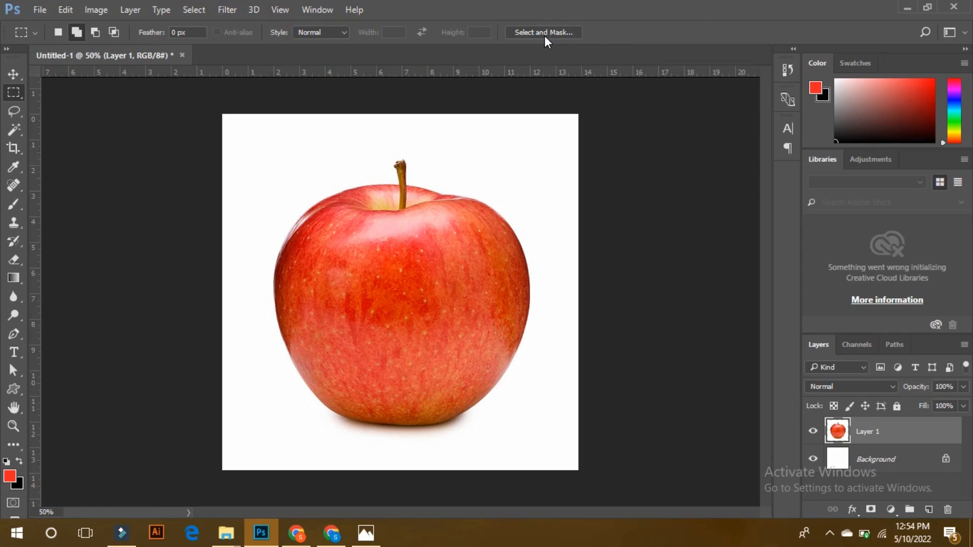
pyautogui.click(13, 111)
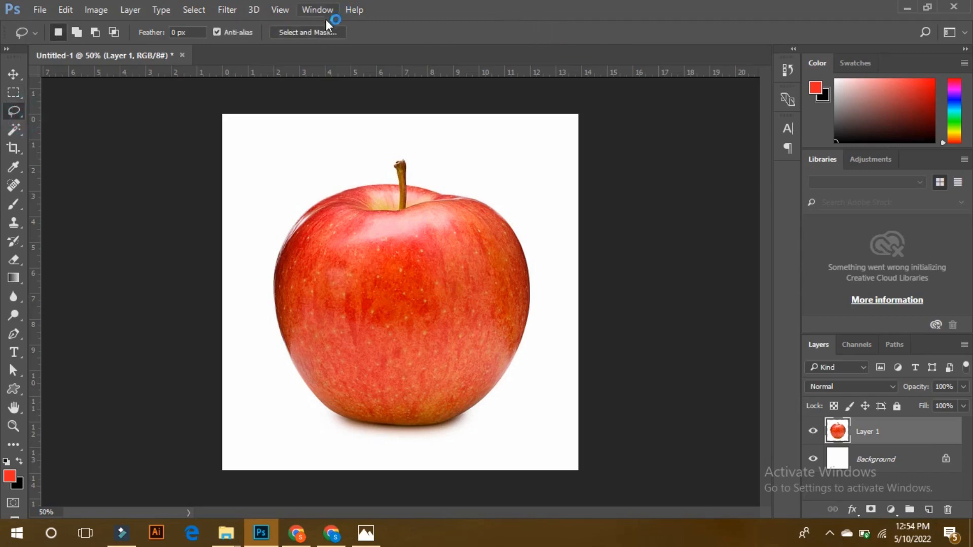
pyautogui.click(15, 130)
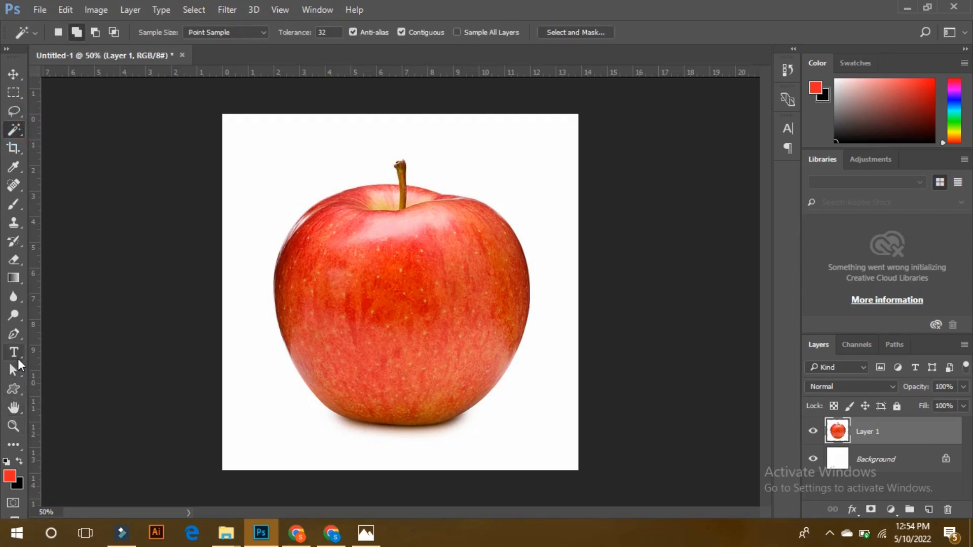
# Pick the Pen tool and fill the Background layer with the black background colour
pyautogui.click(14, 334)
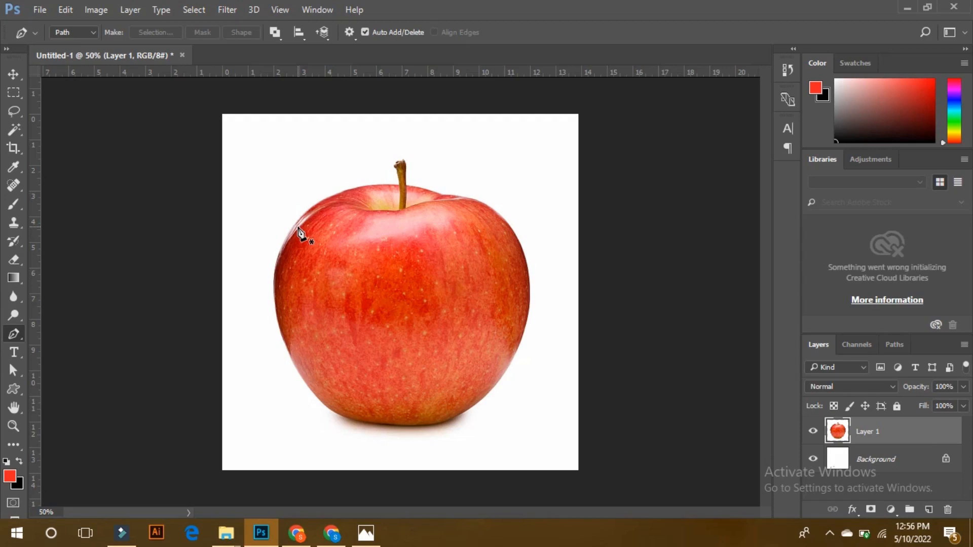
pyautogui.click(873, 460)
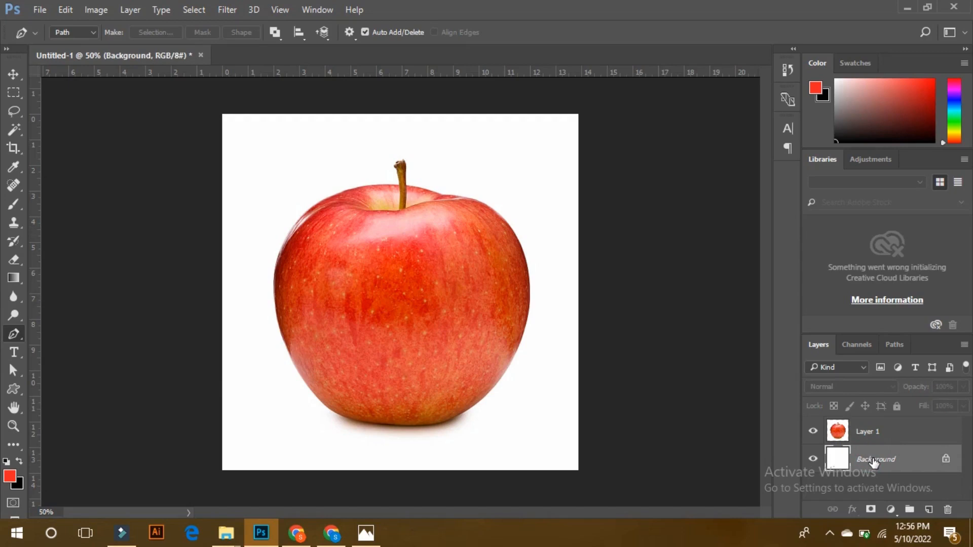
pyautogui.hotkey('ctrl', 'BackSpace')
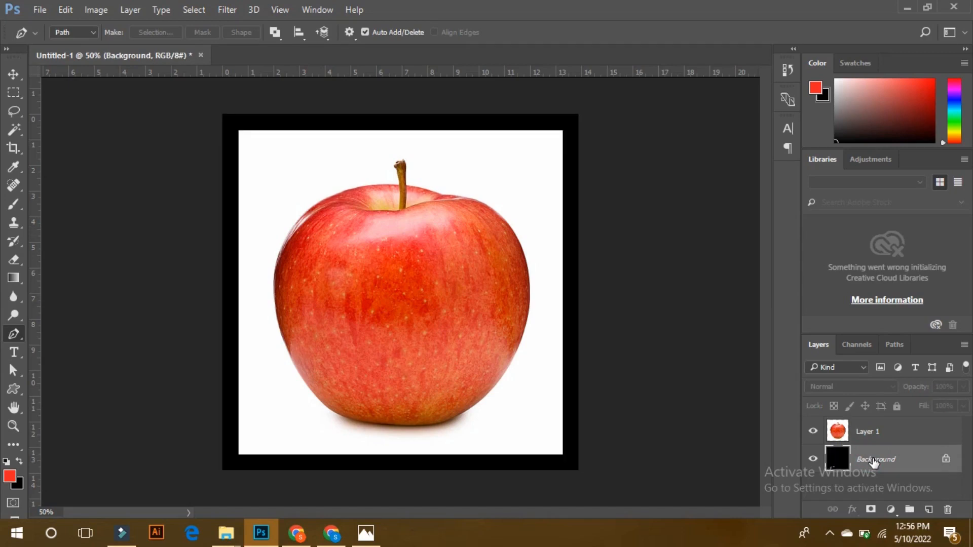
# On the apple layer, start a Pen path where the stem meets the apple and trace the right edge down to its widest part
pyautogui.click(872, 433)
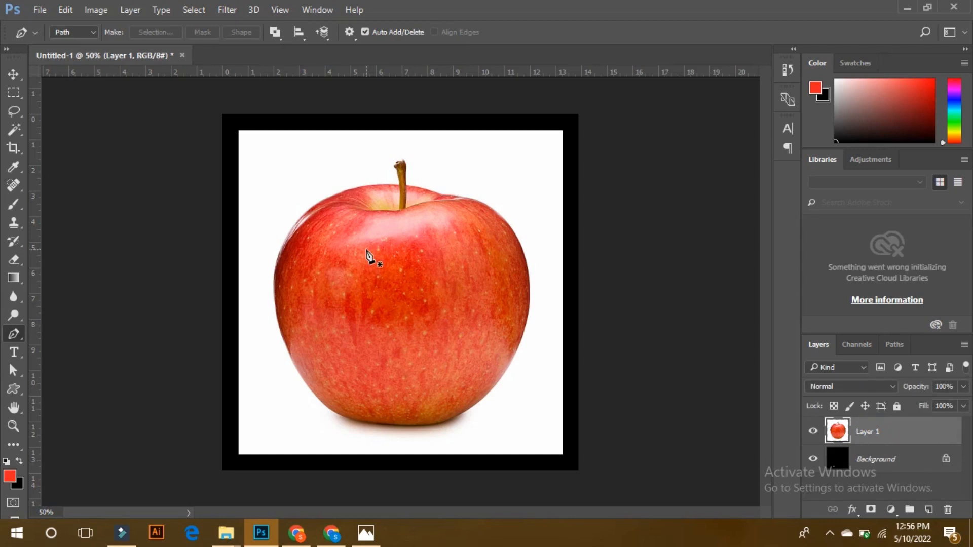
pyautogui.hotkey('ctrl', '+')
pyautogui.hotkey('ctrl', '+')
pyautogui.hotkey('ctrl', '+')
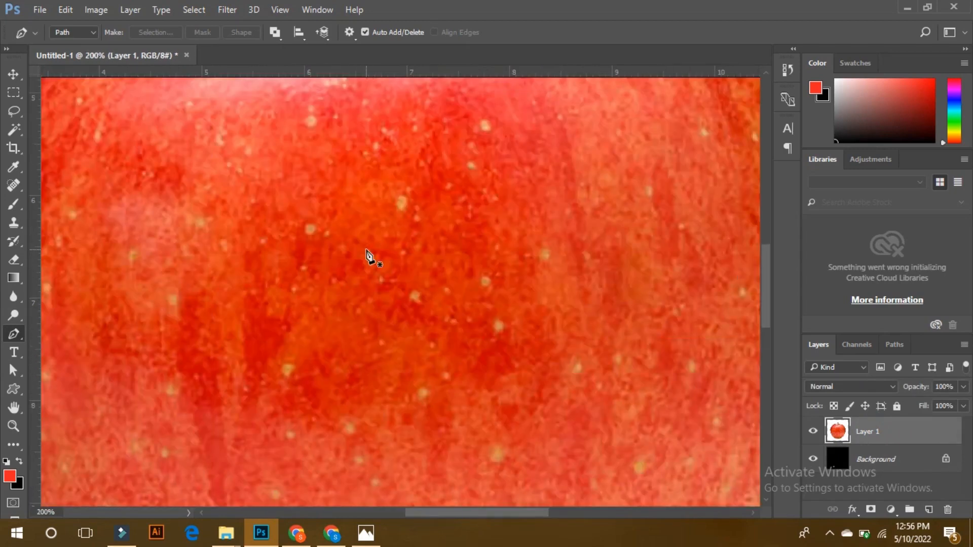
pyautogui.moveTo(366, 284); pyautogui.dragTo(428, 391)
pyautogui.moveTo(462, 182); pyautogui.dragTo(269, 252)
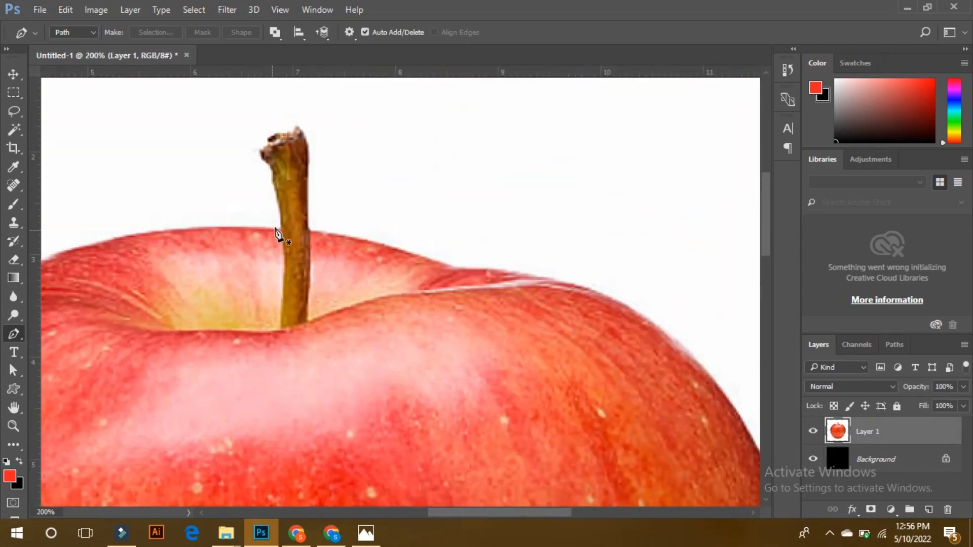
pyautogui.click(313, 230)
pyautogui.moveTo(442, 265); pyautogui.dragTo(455, 280)
pyautogui.keyDown('alt'); pyautogui.click(442, 264); pyautogui.keyUp('alt')
pyautogui.moveTo(631, 308); pyautogui.dragTo(394, 135)
pyautogui.keyDown('alt'); pyautogui.click(630, 308); pyautogui.keyUp('alt')
pyautogui.moveTo(499, 239); pyautogui.dragTo(511, 270)
pyautogui.keyDown('alt'); pyautogui.click(499, 239); pyautogui.keyUp('alt')
pyautogui.moveTo(534, 455); pyautogui.dragTo(511, 483)
pyautogui.keyDown('alt'); pyautogui.click(521, 327); pyautogui.keyUp('alt')
# Continue the Pen path around the apple's lower right edge and along its base to the lower left
pyautogui.moveTo(524, 328); pyautogui.dragTo(634, 118)
pyautogui.moveTo(530, 380); pyautogui.dragTo(445, 480)
pyautogui.keyDown('alt'); pyautogui.click(530, 381); pyautogui.keyUp('alt')
pyautogui.moveTo(447, 446); pyautogui.dragTo(585, 241)
pyautogui.moveTo(406, 385); pyautogui.dragTo(232, 430)
pyautogui.keyDown('alt'); pyautogui.click(406, 385); pyautogui.keyUp('alt')
pyautogui.moveTo(304, 365); pyautogui.dragTo(534, 366)
pyautogui.moveTo(191, 323); pyautogui.dragTo(68, 215)
pyautogui.keyDown('alt'); pyautogui.click(192, 324); pyautogui.keyUp('alt')
# Trace the apple's left edge upward with the Pen path and over the top to the left side of the stem
pyautogui.moveTo(174, 284); pyautogui.dragTo(415, 462)
pyautogui.moveTo(257, 237); pyautogui.dragTo(205, 81)
pyautogui.keyDown('alt'); pyautogui.click(257, 237); pyautogui.keyUp('alt')
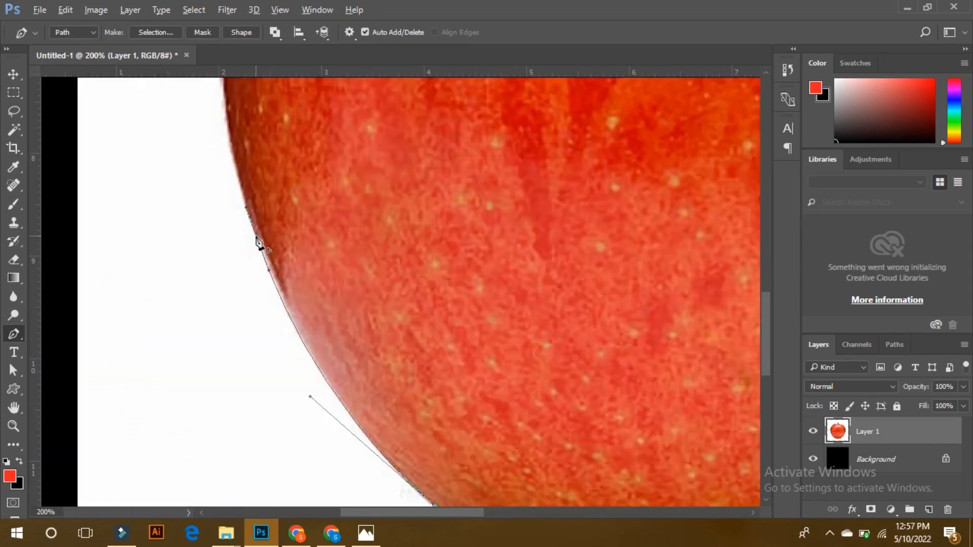
pyautogui.moveTo(244, 152); pyautogui.dragTo(280, 418)
pyautogui.moveTo(258, 243); pyautogui.dragTo(279, 87)
pyautogui.keyDown('alt'); pyautogui.click(258, 243); pyautogui.keyUp('alt')
pyautogui.moveTo(523, 97); pyautogui.dragTo(424, 436)
pyautogui.moveTo(425, 244); pyautogui.dragTo(665, 153)
pyautogui.keyDown('alt'); pyautogui.click(425, 244); pyautogui.keyUp('alt')
pyautogui.moveTo(654, 219); pyautogui.dragTo(763, 229)
pyautogui.keyDown('alt'); pyautogui.click(635, 217); pyautogui.keyUp('alt')
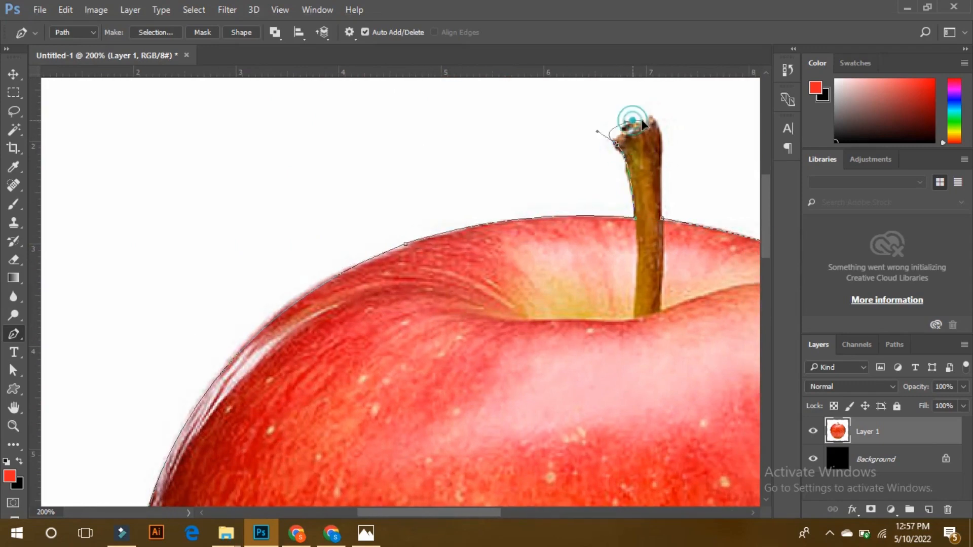
# Trace around the stem with the Pen path and close it at its starting anchor point
pyautogui.moveTo(619, 147); pyautogui.dragTo(644, 111)
pyautogui.keyDown('alt'); pyautogui.click(619, 147); pyautogui.keyUp('alt')
pyautogui.keyDown('alt'); pyautogui.click(629, 122); pyautogui.keyUp('alt')
pyautogui.click(658, 127)
pyautogui.click(662, 219)
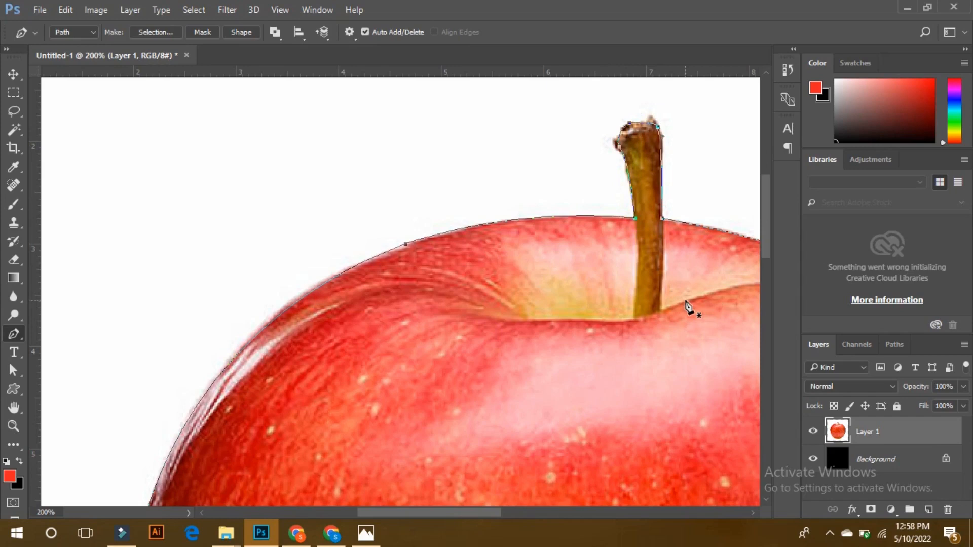
# Convert the path into a selection of the area outside the apple, delete the white surroundings, and deselect
pyautogui.hotkey('ctrl', '0')
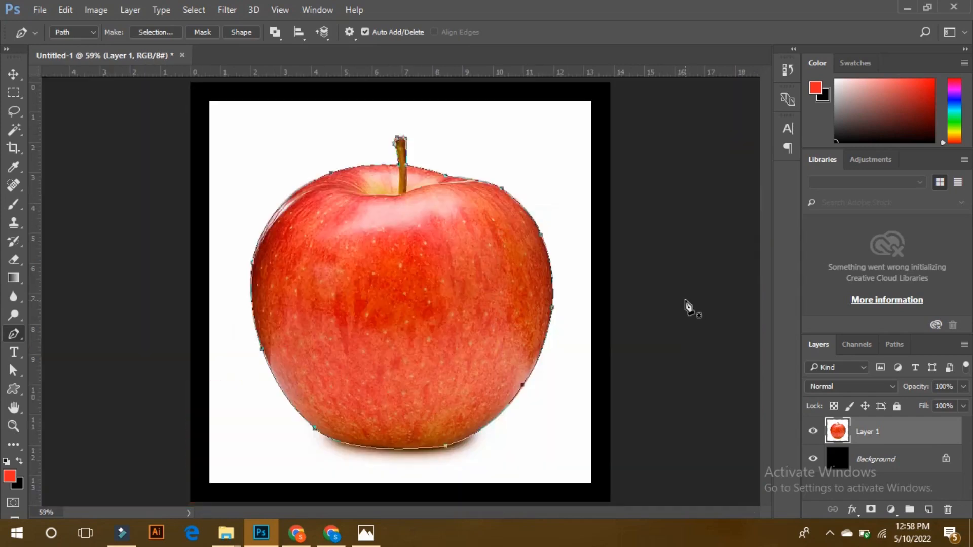
pyautogui.hotkey('ctrl', 'Return')
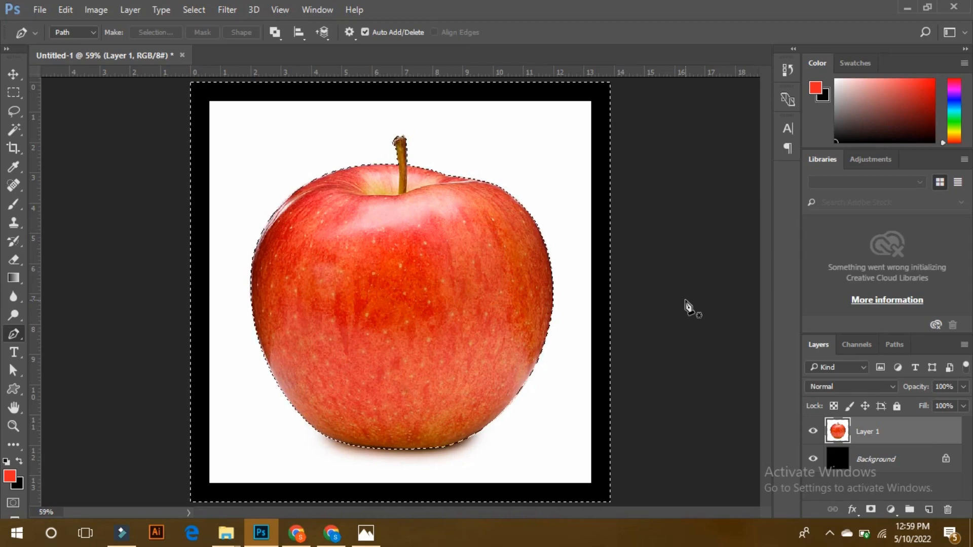
pyautogui.press('Delete')
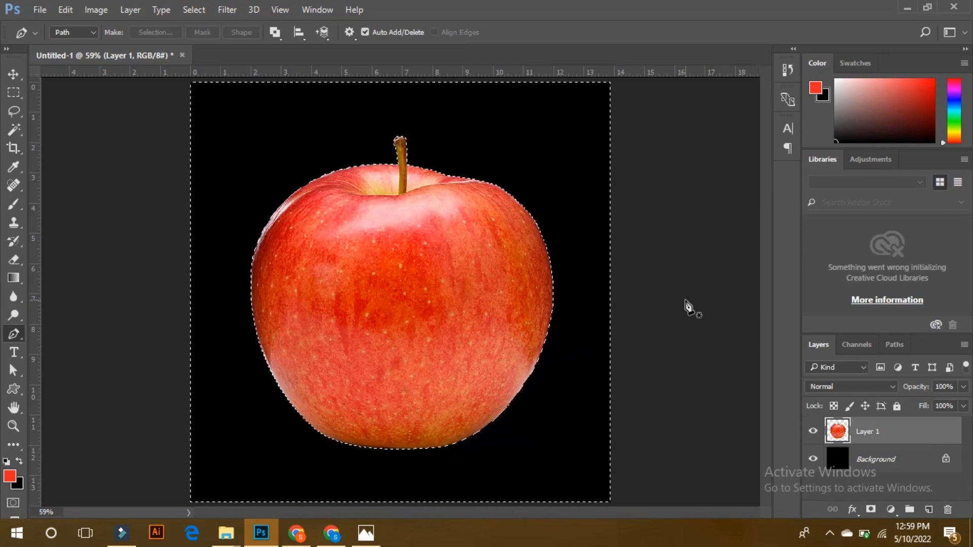
pyautogui.hotkey('ctrl', 'd')
# Inspect the cut-out apple's edges and stem up close for leftover traces of the white background
pyautogui.hotkey('ctrl', '+')
pyautogui.hotkey('ctrl', '+')
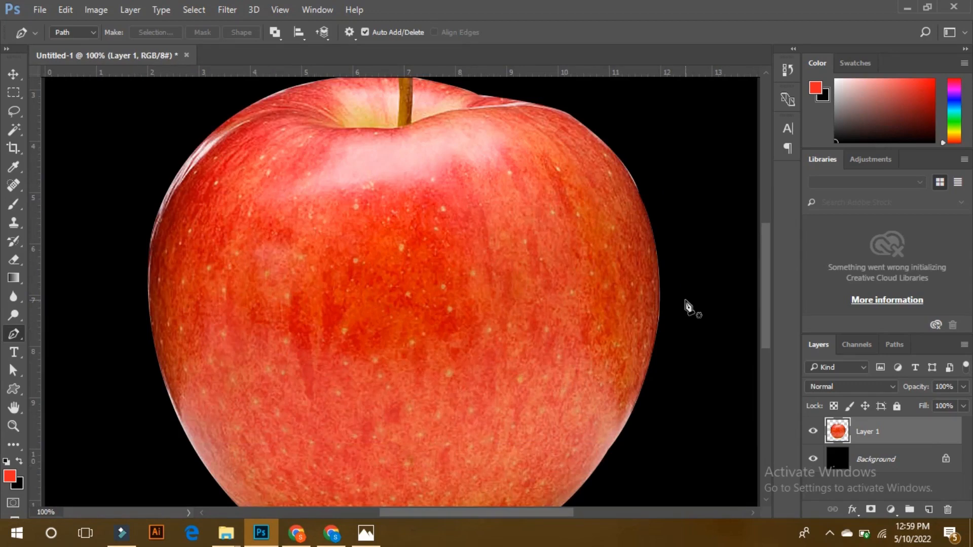
pyautogui.hotkey('ctrl', '+')
pyautogui.hotkey('ctrl', '+')
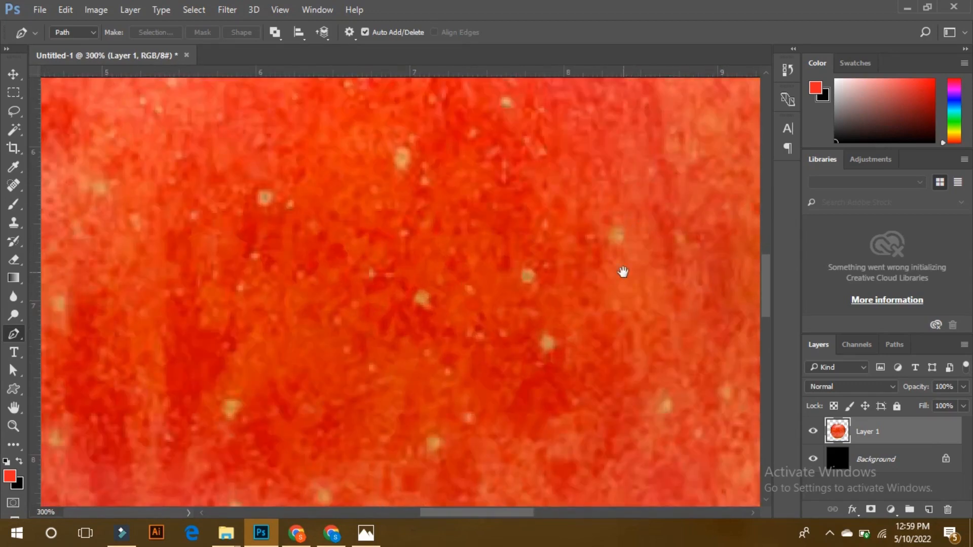
pyautogui.moveTo(622, 272); pyautogui.dragTo(533, 513)
pyautogui.moveTo(492, 387); pyautogui.dragTo(433, 520)
pyautogui.moveTo(503, 259); pyautogui.dragTo(472, 460)
pyautogui.moveTo(411, 303); pyautogui.dragTo(597, 359)
pyautogui.moveTo(277, 277); pyautogui.dragTo(474, 214)
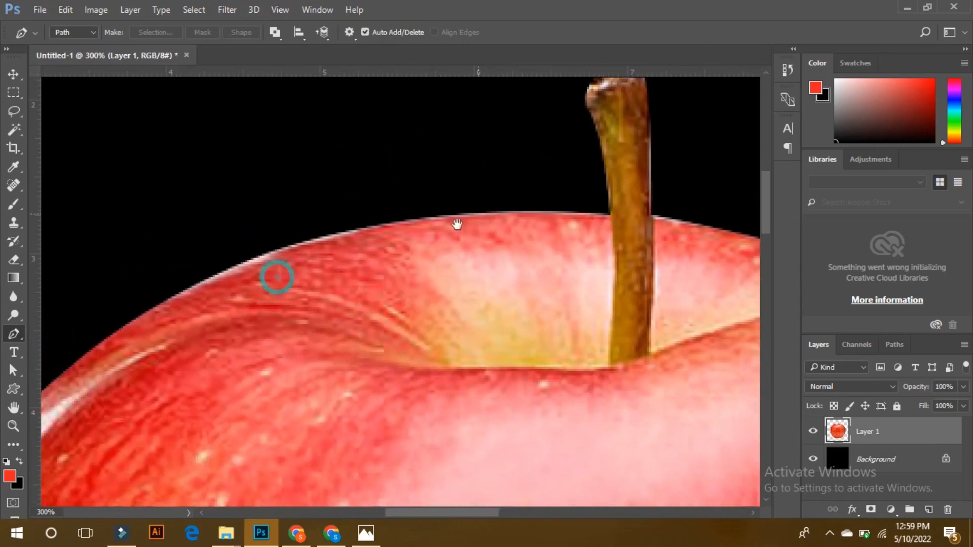
pyautogui.click(13, 74)
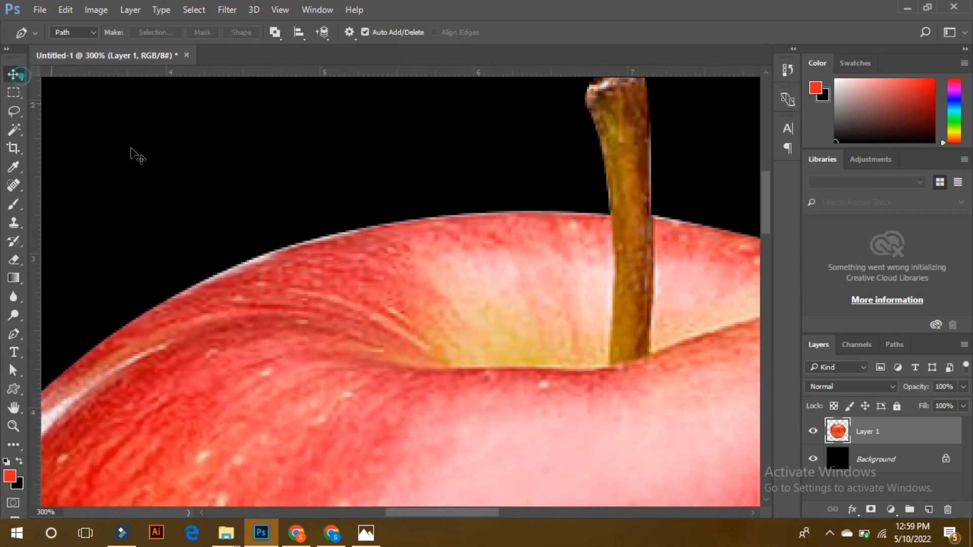
pyautogui.moveTo(304, 281); pyautogui.dragTo(481, 185)
pyautogui.moveTo(301, 359); pyautogui.dragTo(402, 188)
pyautogui.moveTo(311, 419); pyautogui.dragTo(393, 129)
pyautogui.moveTo(332, 436); pyautogui.dragTo(312, 213)
pyautogui.moveTo(324, 339); pyautogui.dragTo(233, 177)
pyautogui.moveTo(356, 361); pyautogui.dragTo(231, 228)
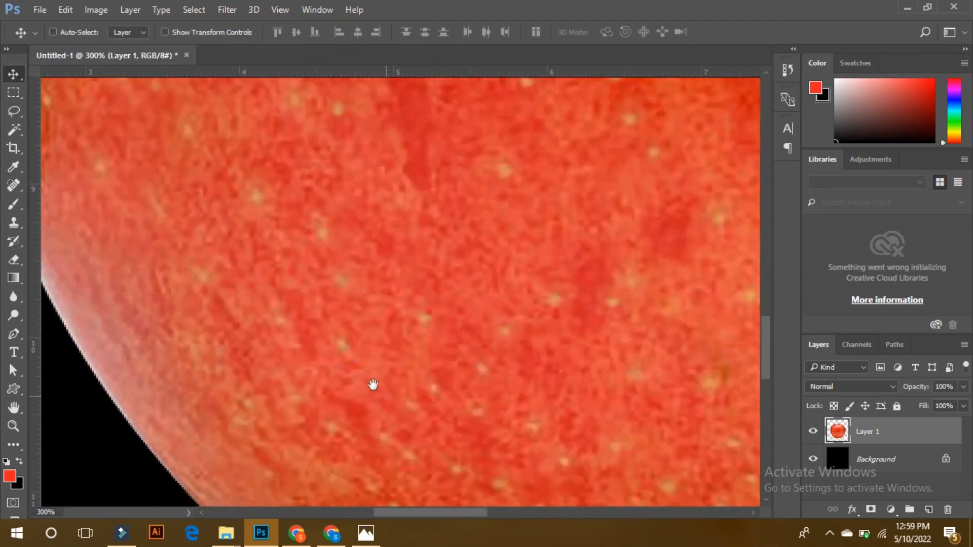
pyautogui.moveTo(385, 396); pyautogui.dragTo(111, 204)
pyautogui.moveTo(395, 343); pyautogui.dragTo(201, 395)
pyautogui.moveTo(468, 284); pyautogui.dragTo(410, 378)
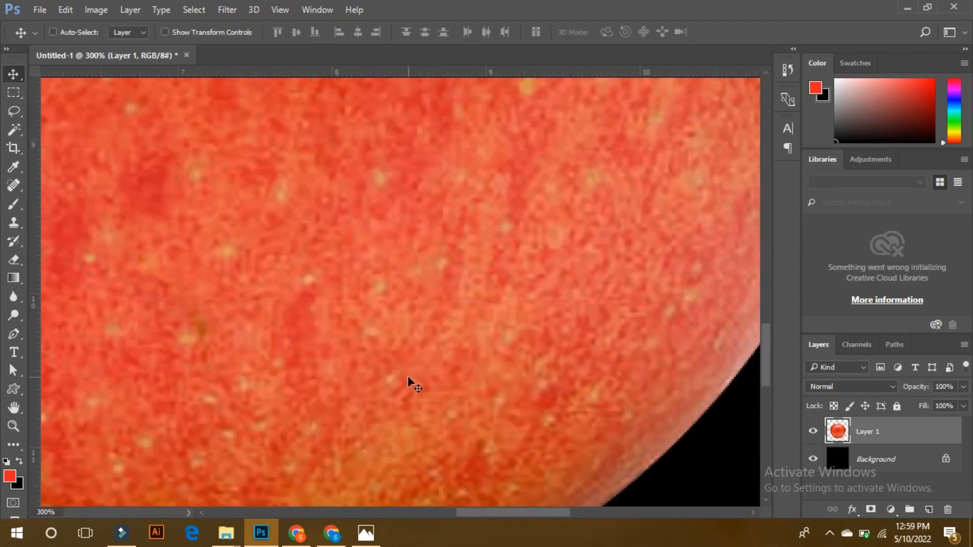
pyautogui.hotkey('ctrl', '-')
pyautogui.hotkey('ctrl', '-')
pyautogui.moveTo(403, 241); pyautogui.dragTo(410, 385)
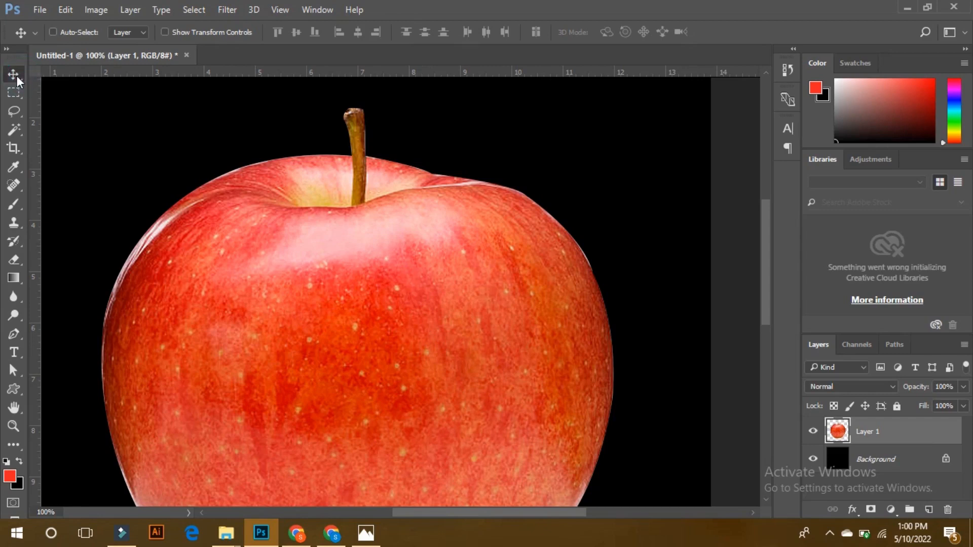
# Load the apple layer's outline as a selection and unlock the black background layer
pyautogui.keyDown('ctrl'); pyautogui.click(839, 431); pyautogui.keyUp('ctrl')
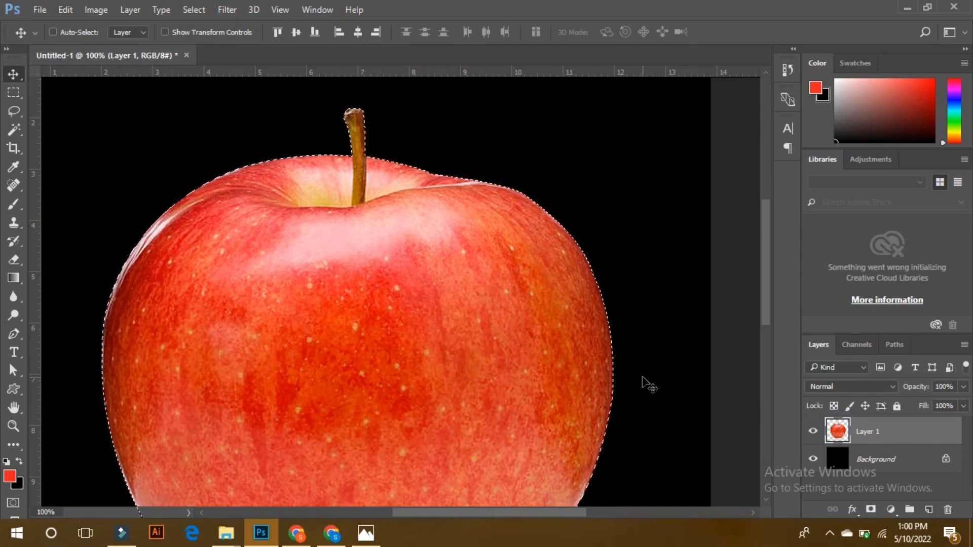
pyautogui.hotkey('ctrl', '-')
pyautogui.hotkey('ctrl', '-')
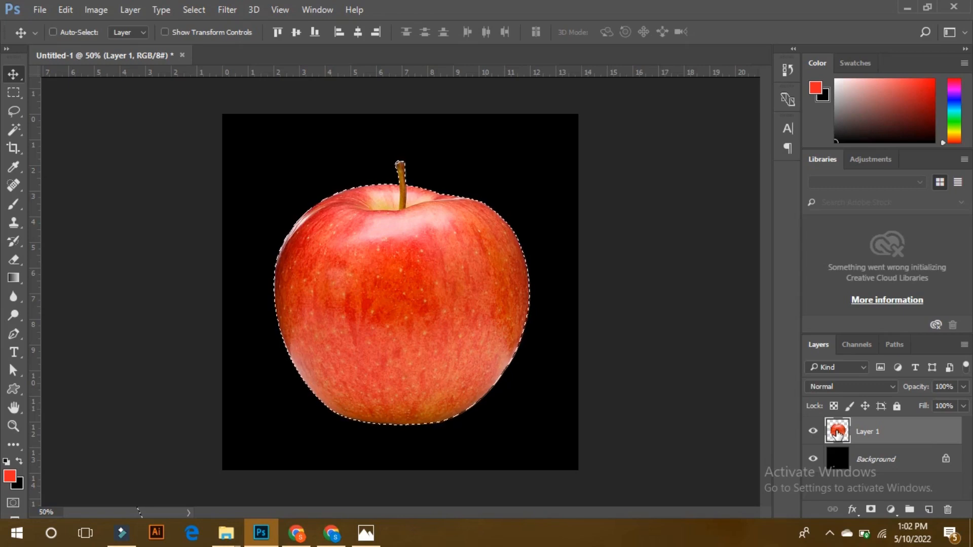
pyautogui.click(946, 459)
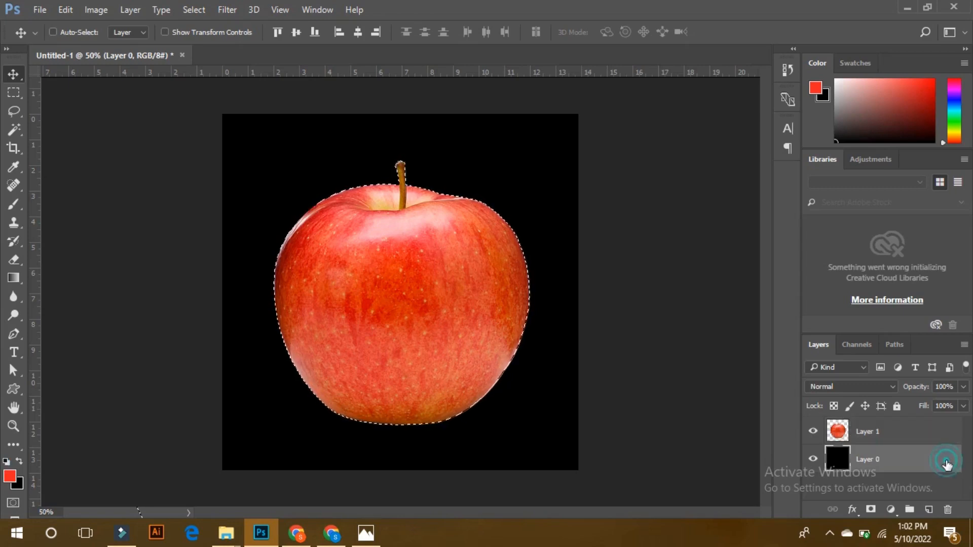
# Load the black layer's outline as a selection and toggle that layer's visibility to compare the apple on black and on transparency
pyautogui.keyDown('ctrl'); pyautogui.click(840, 459); pyautogui.keyUp('ctrl')
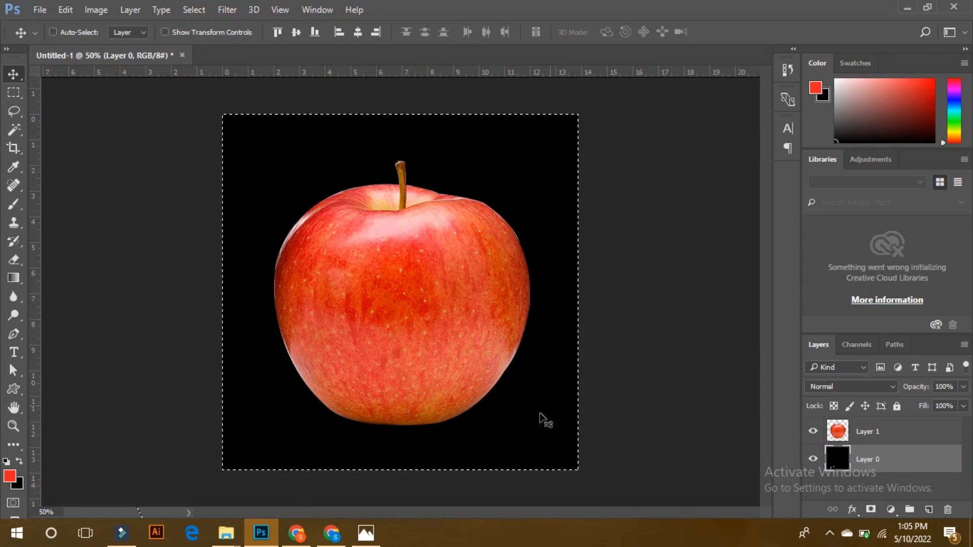
pyautogui.click(813, 459)
pyautogui.click(814, 459)
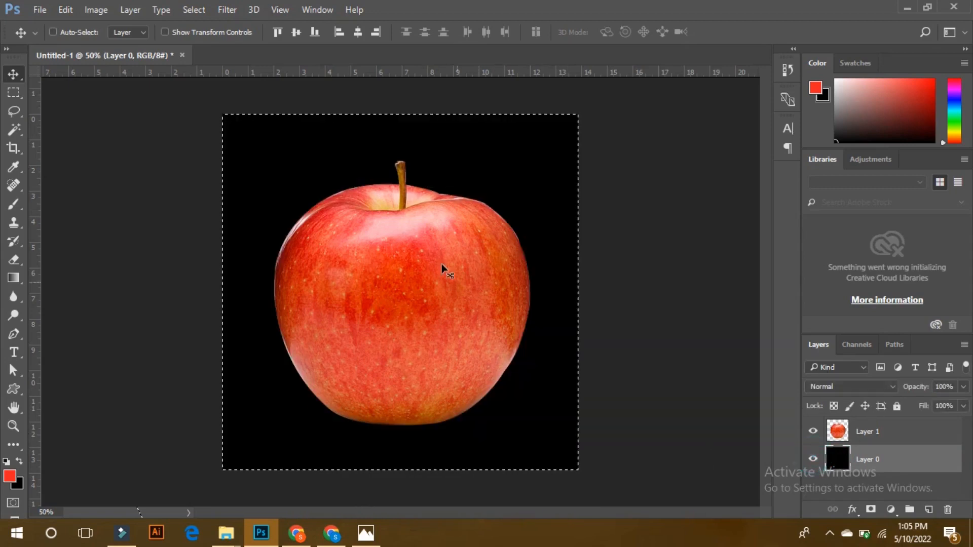
pyautogui.click(813, 461)
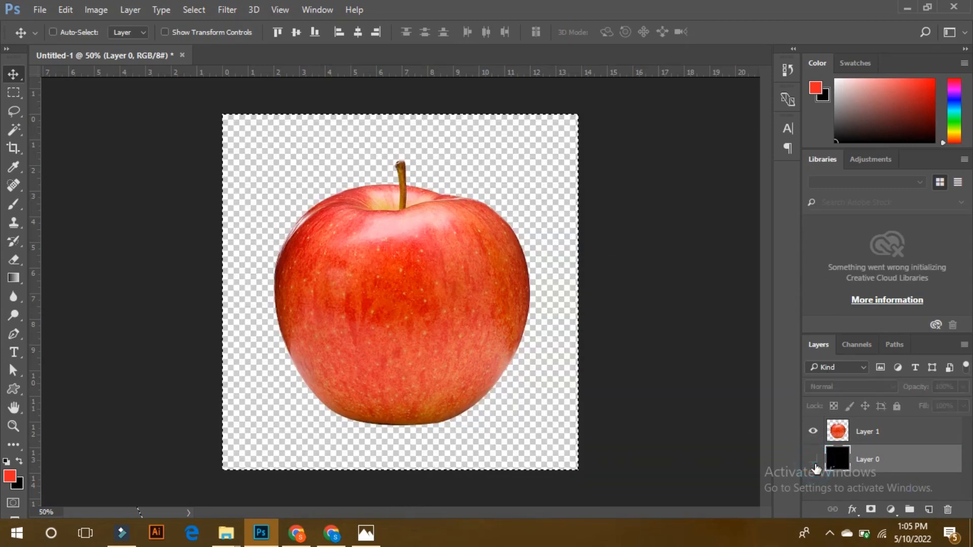
pyautogui.click(814, 460)
pyautogui.click(814, 460)
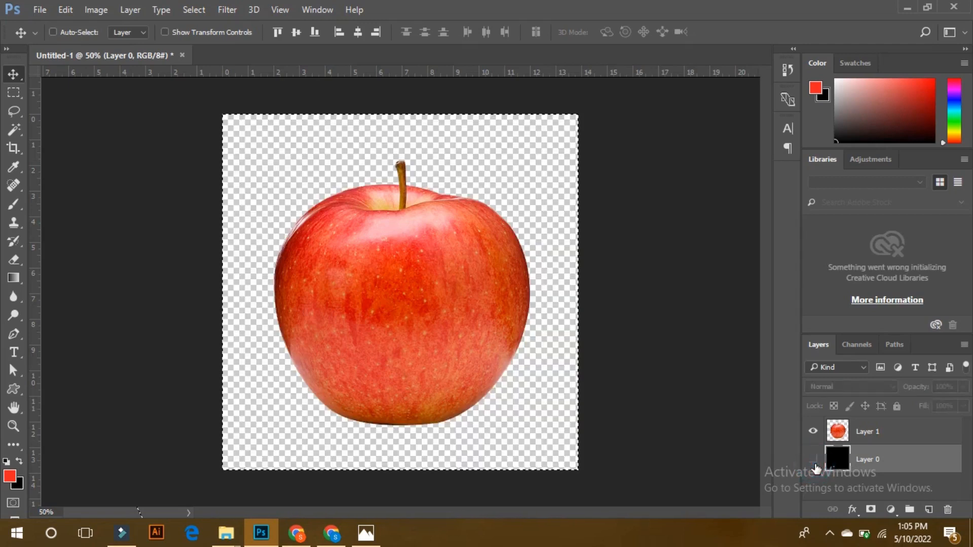
pyautogui.click(813, 459)
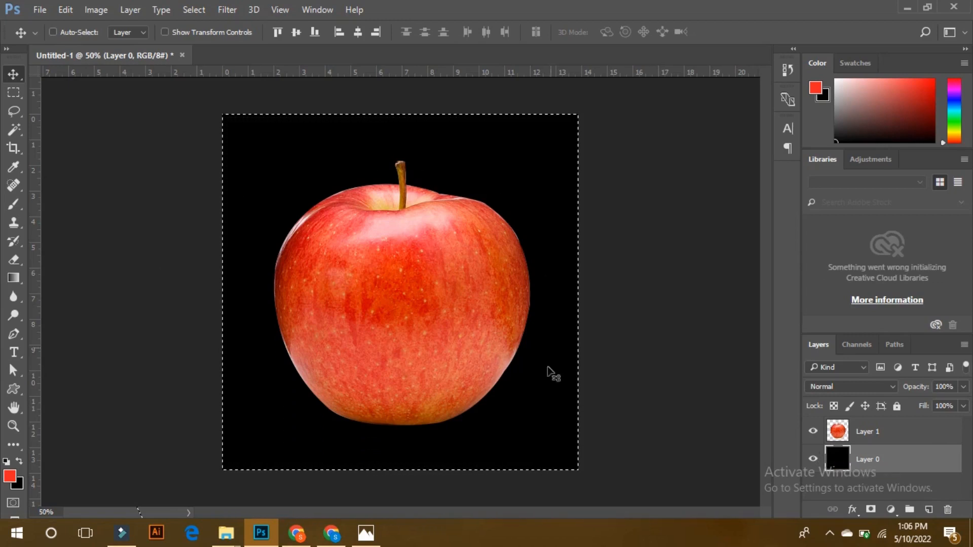
# Deselect, erase the black layer's upper-left corner with the Eraser, and load the layer's remaining area as a selection
pyautogui.press('e')
pyautogui.hotkey('ctrl', 'd')
pyautogui.moveTo(269, 144); pyautogui.dragTo(232, 133)
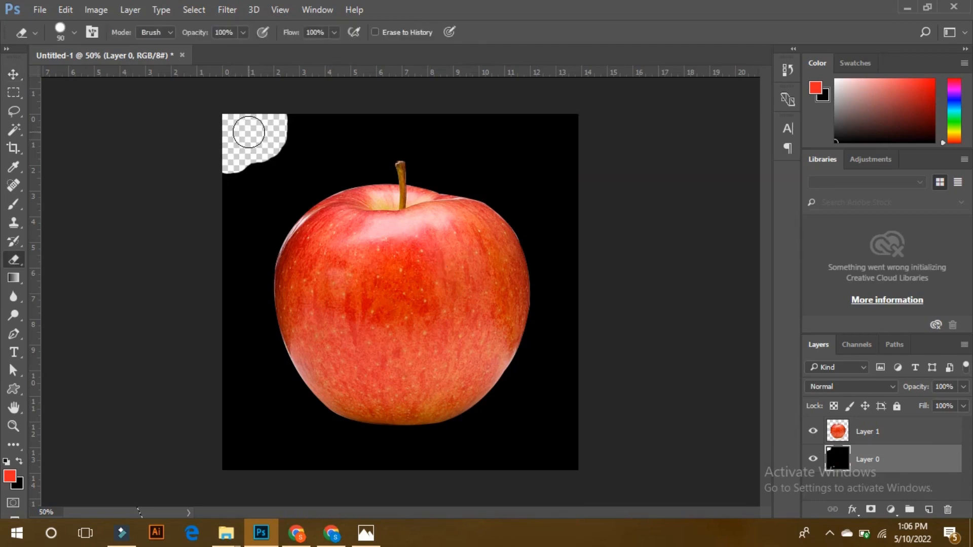
pyautogui.moveTo(281, 112)
pyautogui.mouseDown()
pyautogui.moveTo(279, 143)
pyautogui.moveTo(217, 180)
pyautogui.moveTo(247, 103)
pyautogui.moveTo(311, 102)
pyautogui.mouseUp()
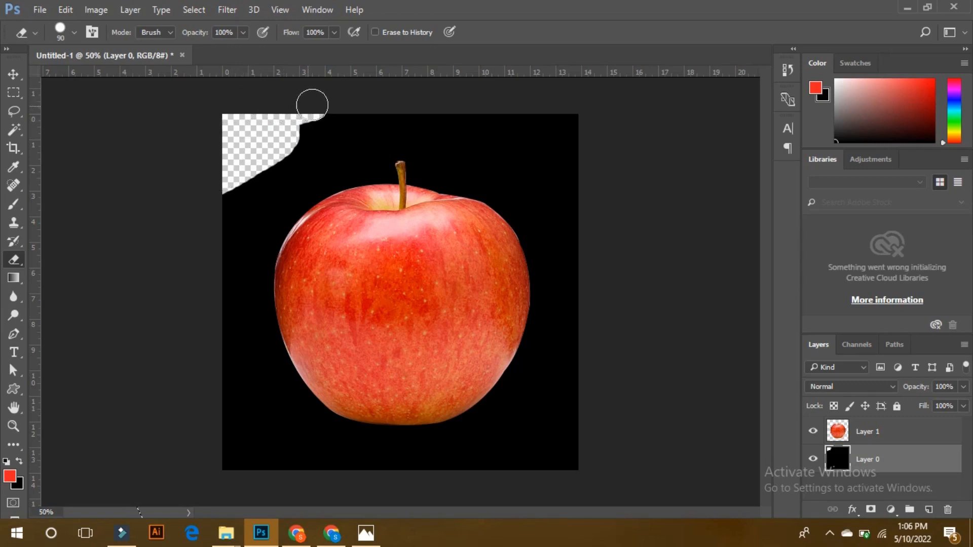
pyautogui.click(13, 74)
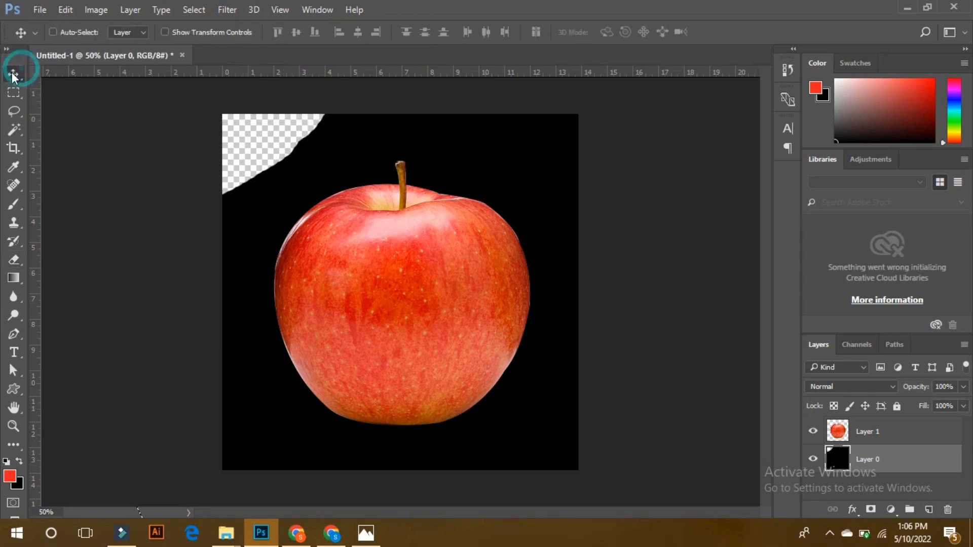
pyautogui.keyDown('ctrl'); pyautogui.click(839, 459); pyautogui.keyUp('ctrl')
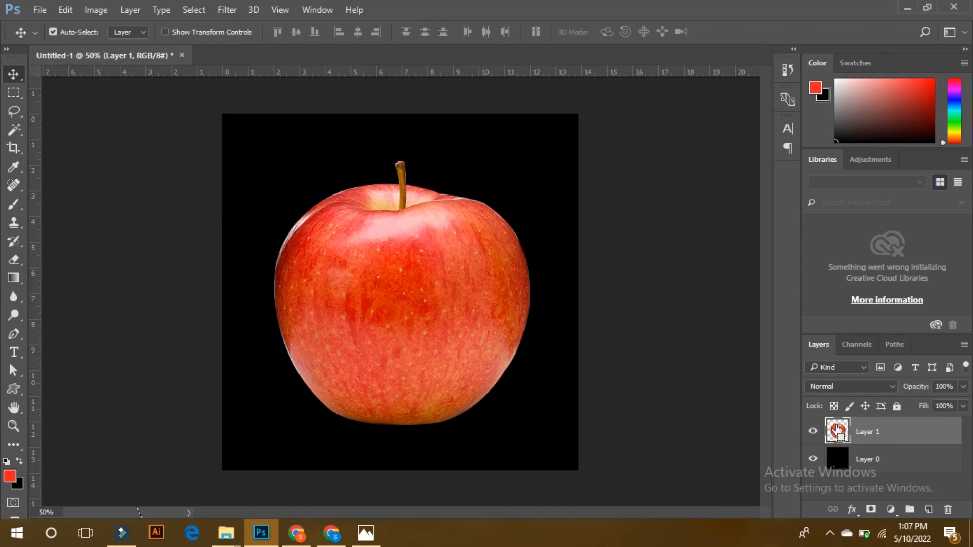
# Load the apple layer's outline as a selection and open it in Select and Mask for edge refinement around the stem
pyautogui.keyDown('ctrl'); pyautogui.click(835, 425); pyautogui.keyUp('ctrl')
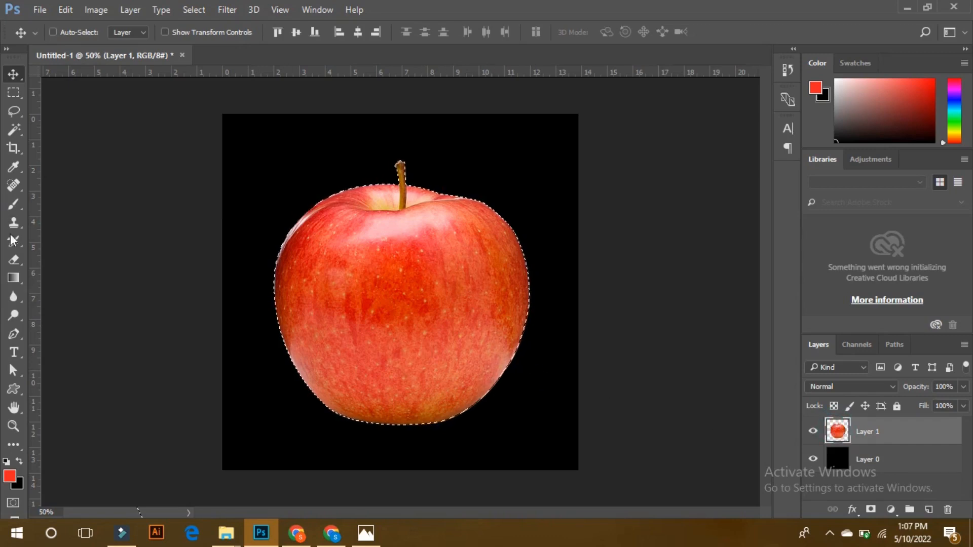
pyautogui.click(14, 336)
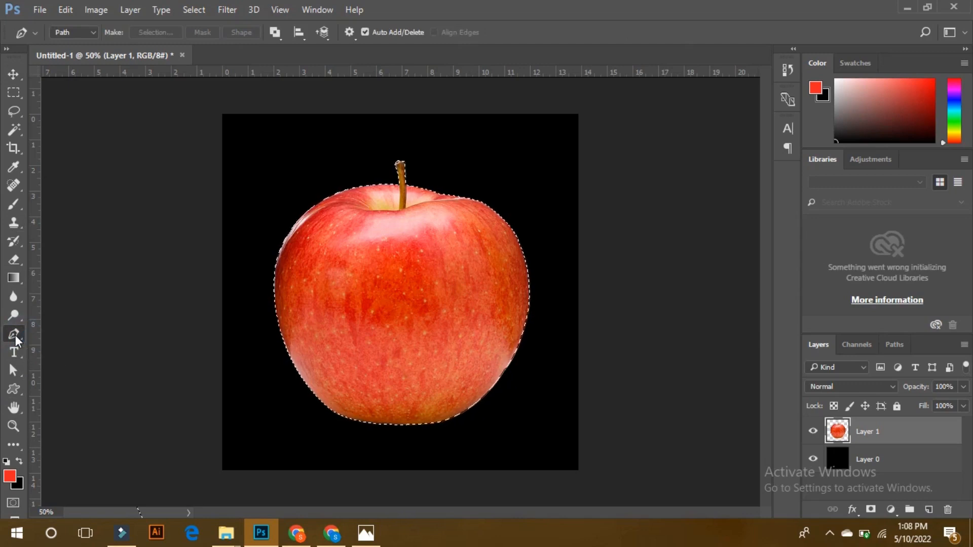
pyautogui.click(15, 335)
pyautogui.click(13, 126)
pyautogui.click(14, 111)
pyautogui.click(15, 95)
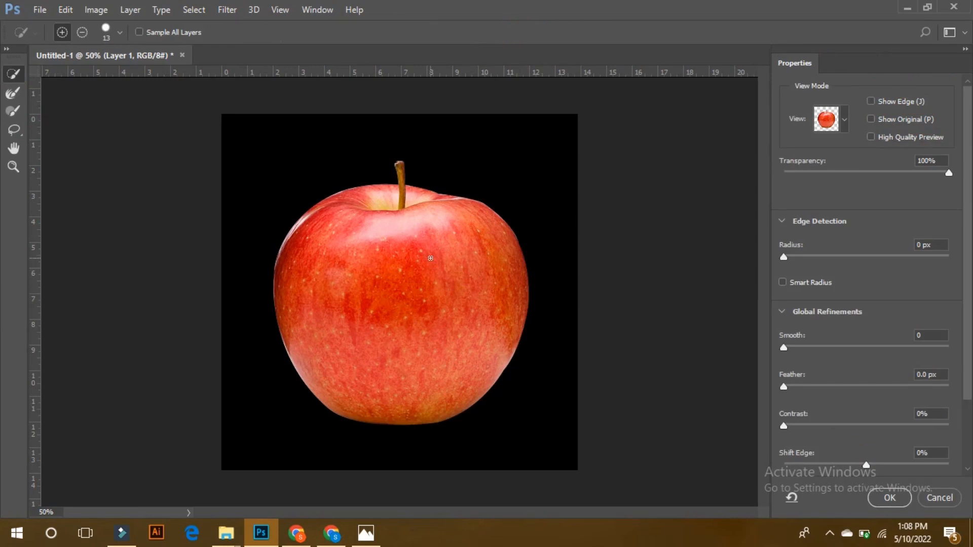
pyautogui.scroll(3, 430, 258)
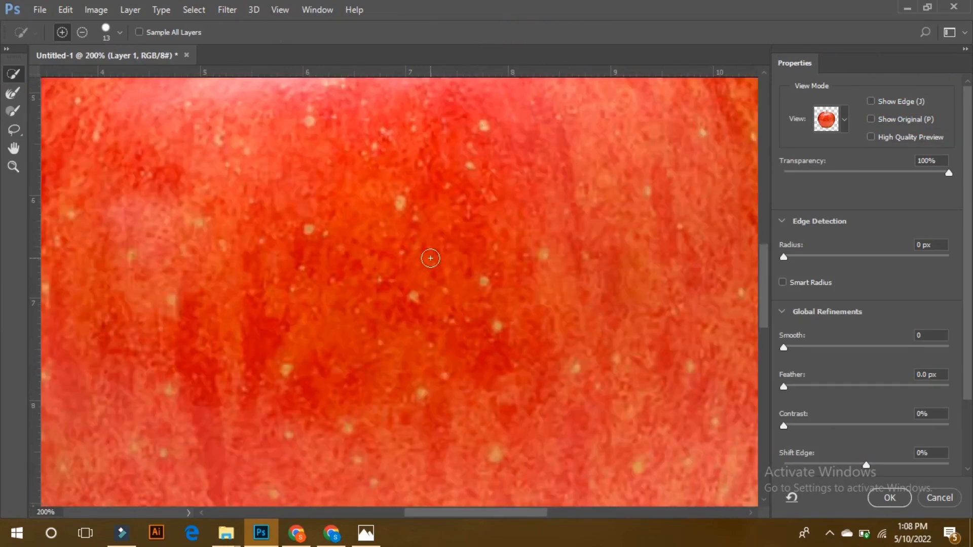
pyautogui.press('space')
pyautogui.moveTo(444, 232); pyautogui.dragTo(409, 405)
pyautogui.moveTo(406, 222); pyautogui.dragTo(378, 335)
pyautogui.moveTo(380, 284); pyautogui.dragTo(367, 371)
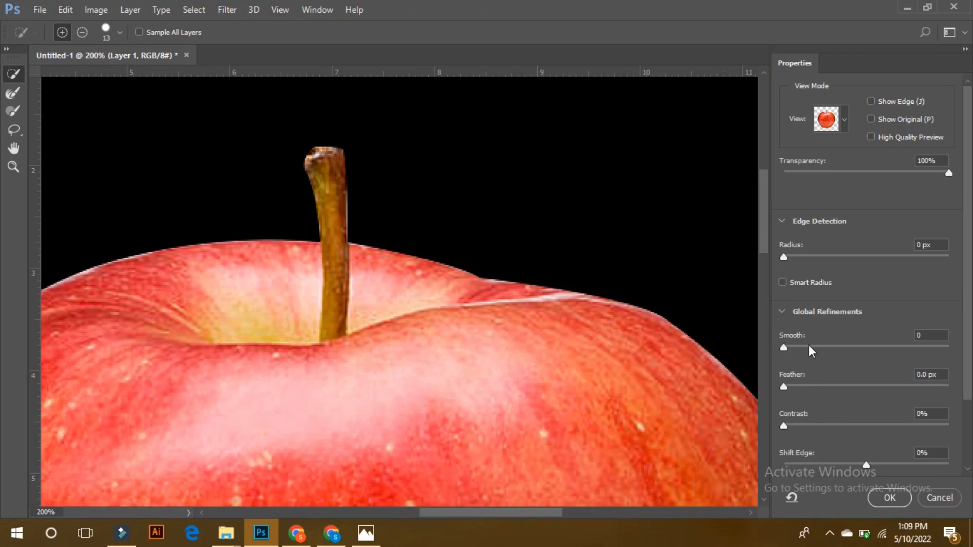
# Try low and high Smooth values on the apple's edge and set Smooth to 16
pyautogui.moveTo(799, 346); pyautogui.dragTo(887, 348)
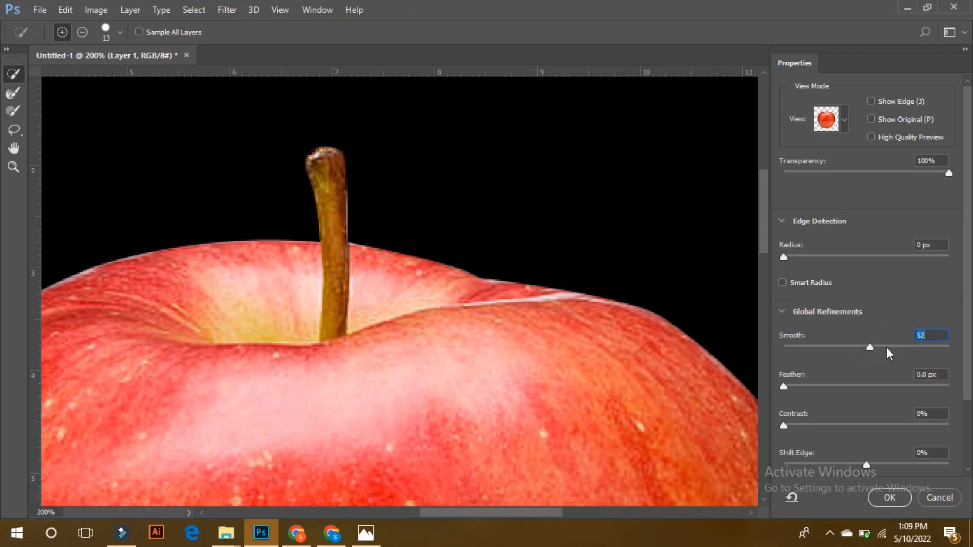
pyautogui.click(900, 347)
pyautogui.click(926, 348)
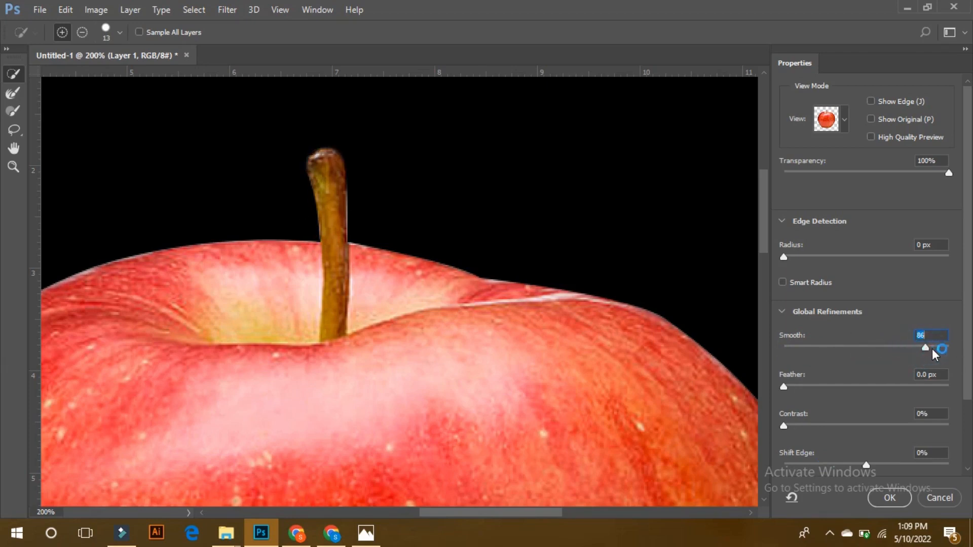
pyautogui.click(820, 347)
pyautogui.click(914, 348)
pyautogui.click(830, 348)
pyautogui.click(804, 348)
pyautogui.click(808, 348)
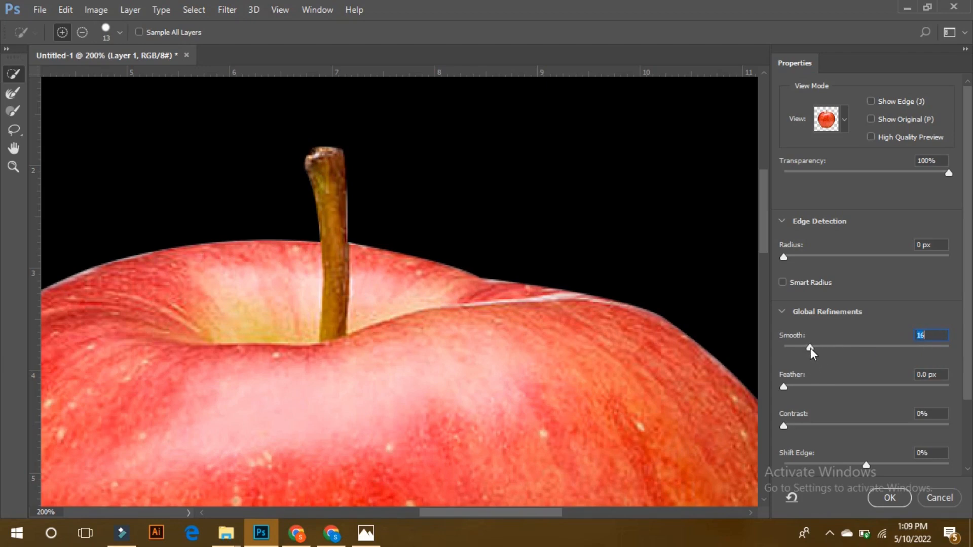
# Try several Feather amounts on the apple's edge, setting Smooth to 26 and Feather to 3.0 px
pyautogui.moveTo(792, 388); pyautogui.dragTo(847, 383)
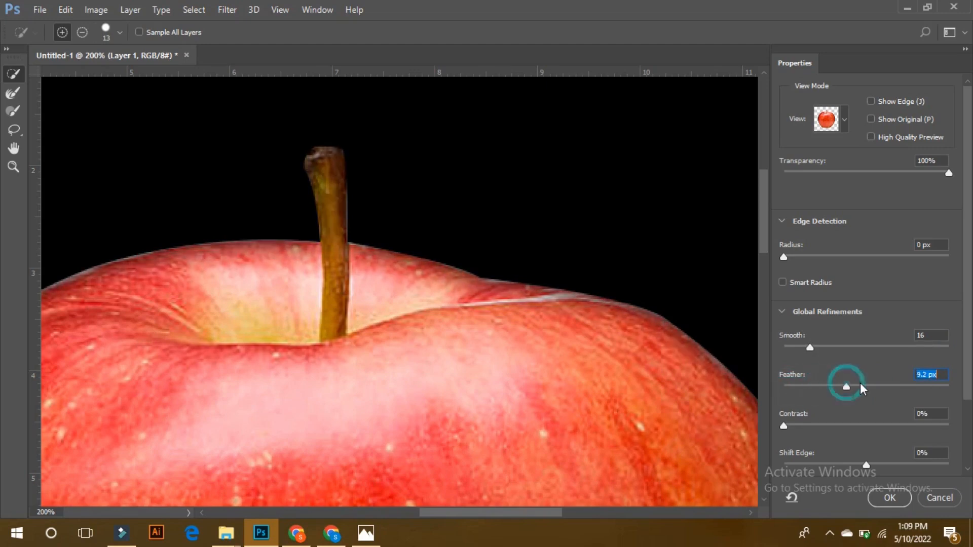
pyautogui.click(860, 384)
pyautogui.click(846, 385)
pyautogui.click(831, 387)
pyautogui.click(827, 349)
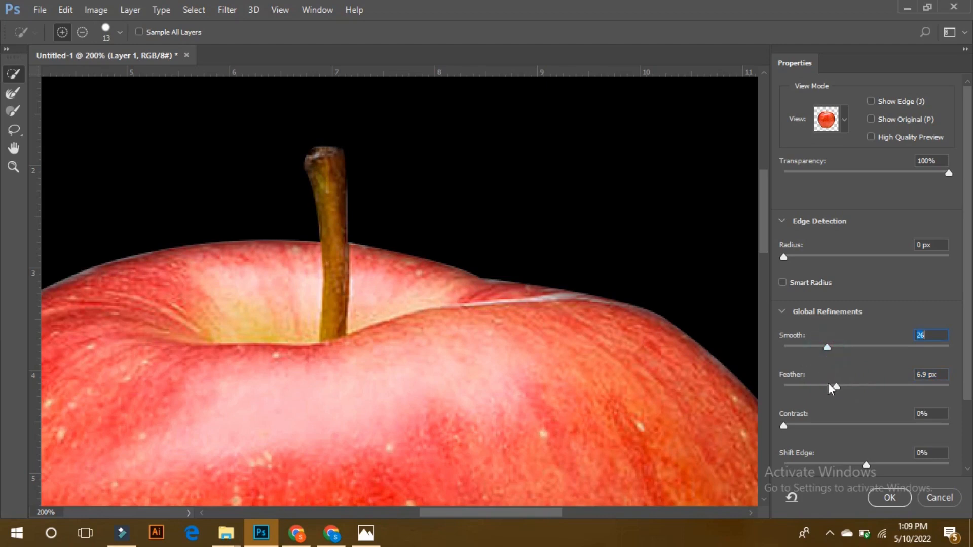
pyautogui.moveTo(967, 276); pyautogui.dragTo(969, 342)
pyautogui.click(806, 304)
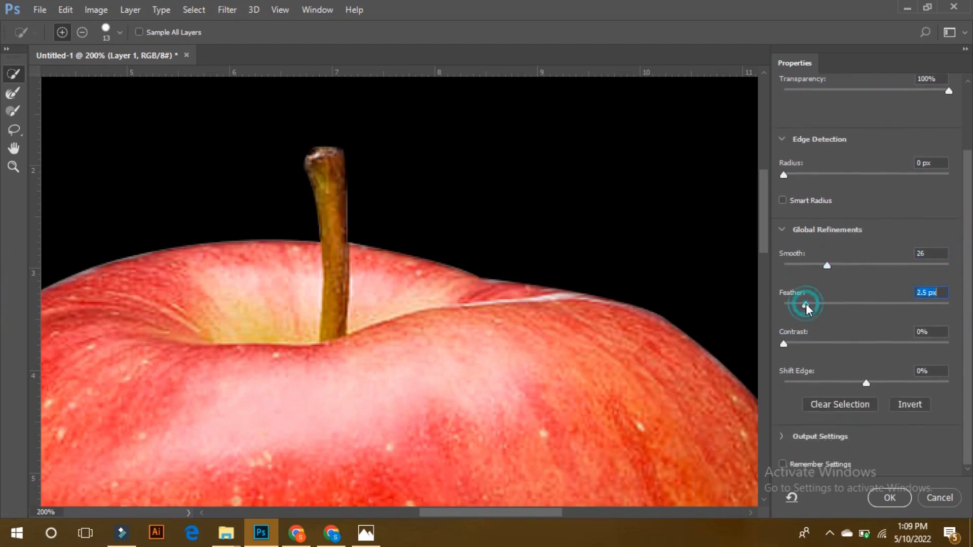
pyautogui.click(811, 303)
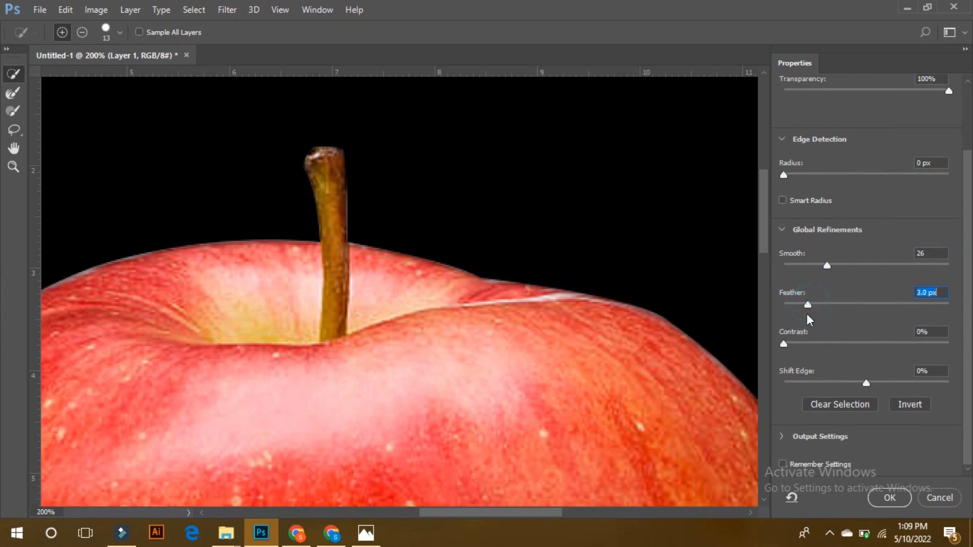
# Try several Contrast values on the apple's edge and return Contrast to 0%
pyautogui.click(796, 345)
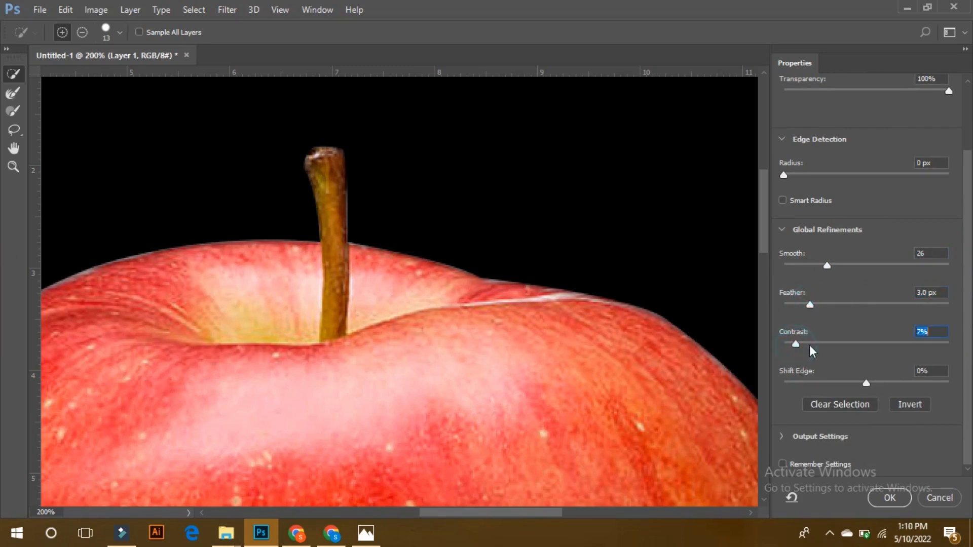
pyautogui.moveTo(816, 342); pyautogui.dragTo(786, 347)
pyautogui.click(856, 342)
pyautogui.click(806, 345)
pyautogui.moveTo(803, 344)
pyautogui.mouseDown()
pyautogui.moveTo(852, 345)
pyautogui.moveTo(788, 344)
pyautogui.mouseUp()
# Try shifting the apple's edge inward and outward and set Shift Edge to -66%
pyautogui.click(821, 382)
pyautogui.click(797, 382)
pyautogui.click(790, 384)
pyautogui.click(923, 382)
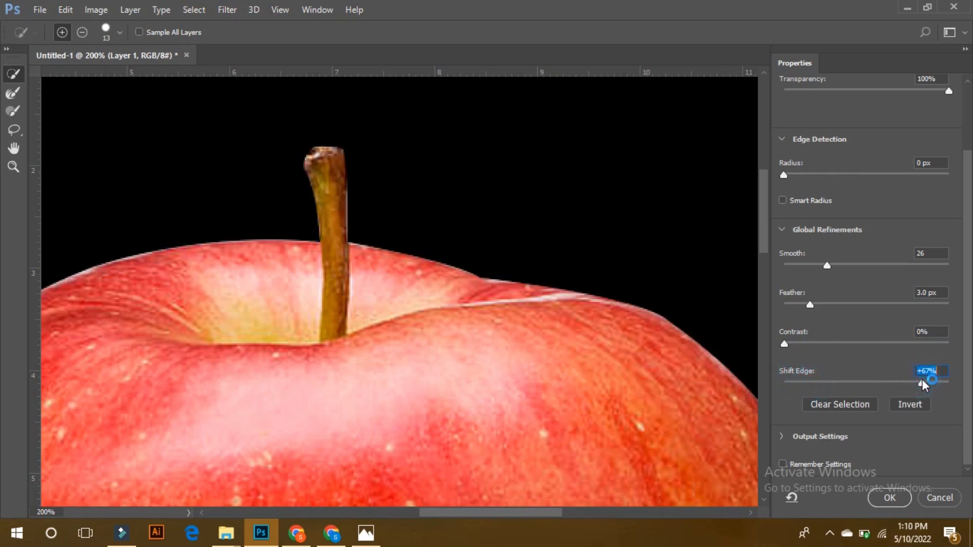
pyautogui.click(817, 381)
pyautogui.click(825, 379)
pyautogui.click(811, 381)
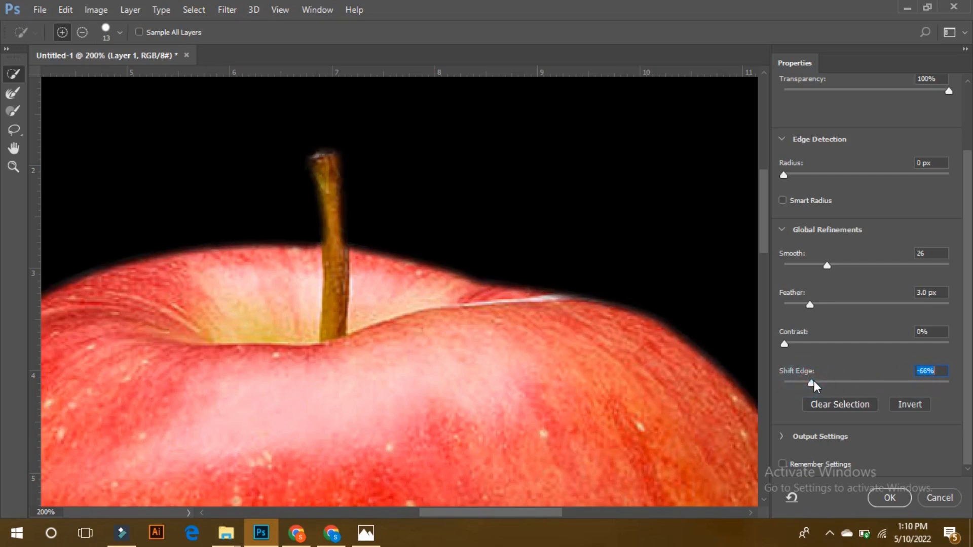
# With the whole apple in view, set Shift Edge to -72%, Smooth to 10, Feather to 2.2 px and Contrast to 19%
pyautogui.hotkey('ctrl', '-')
pyautogui.hotkey('ctrl', '-')
pyautogui.hotkey('ctrl', '-')
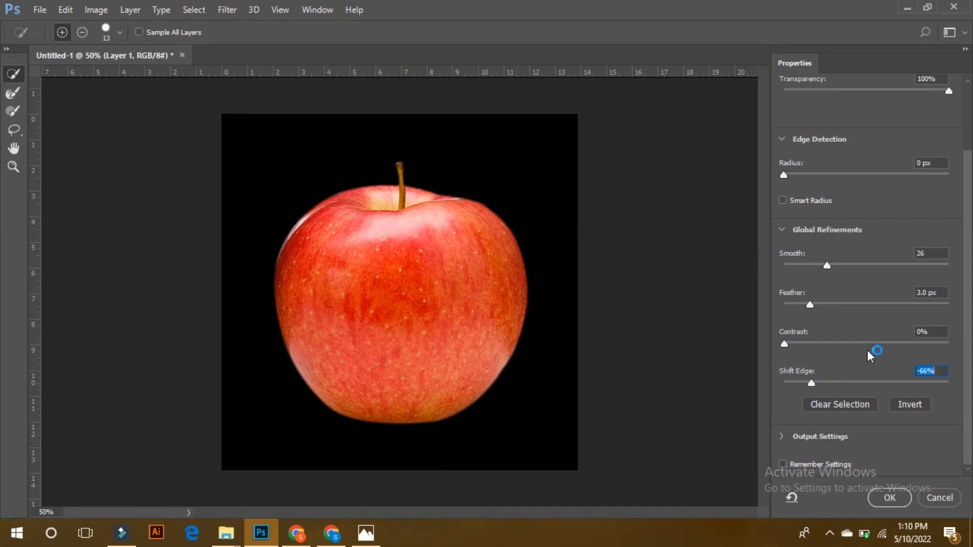
pyautogui.click(807, 382)
pyautogui.click(800, 264)
pyautogui.click(803, 304)
pyautogui.click(806, 343)
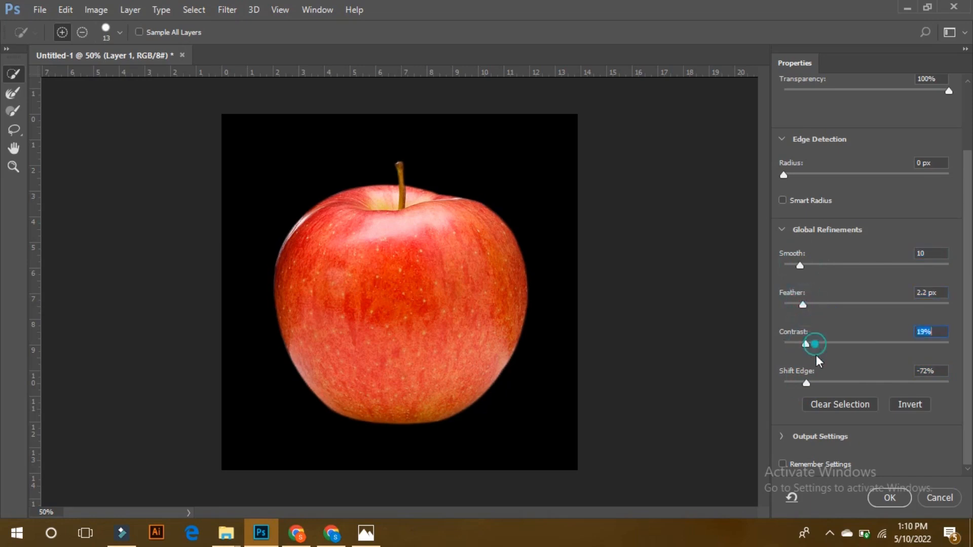
# Set Shift Edge to -41%, Smooth to 19 and Feather to 2.8 px, and apply the refined selection
pyautogui.click(818, 382)
pyautogui.click(829, 382)
pyautogui.click(832, 382)
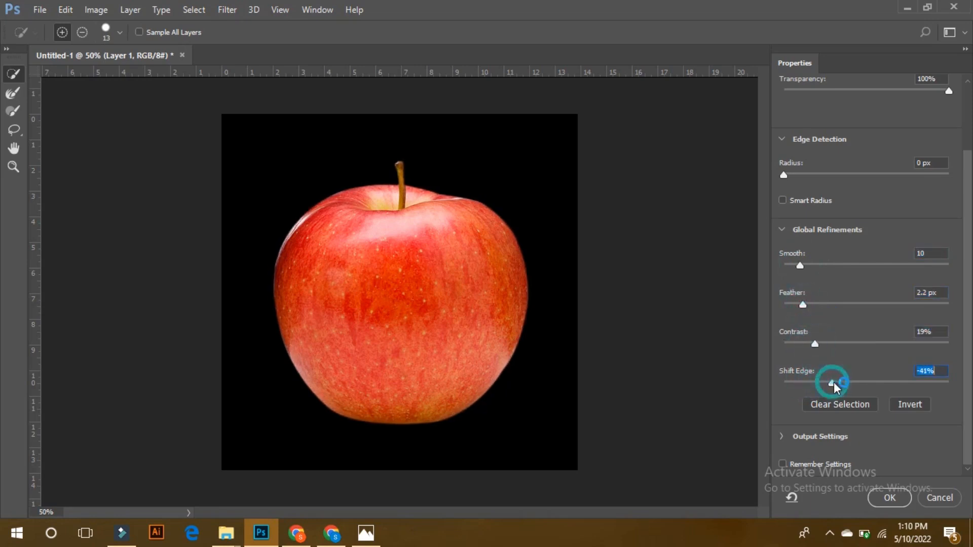
pyautogui.click(814, 265)
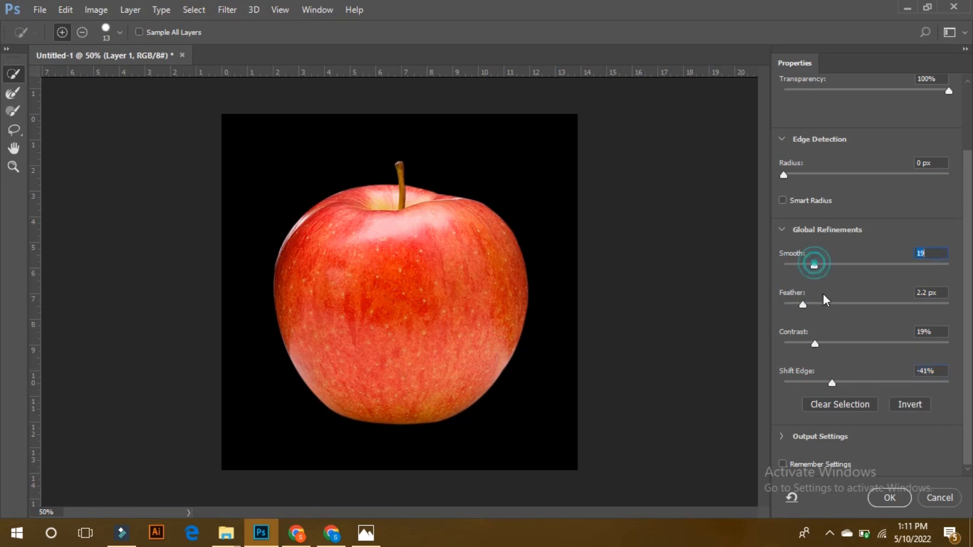
pyautogui.click(808, 304)
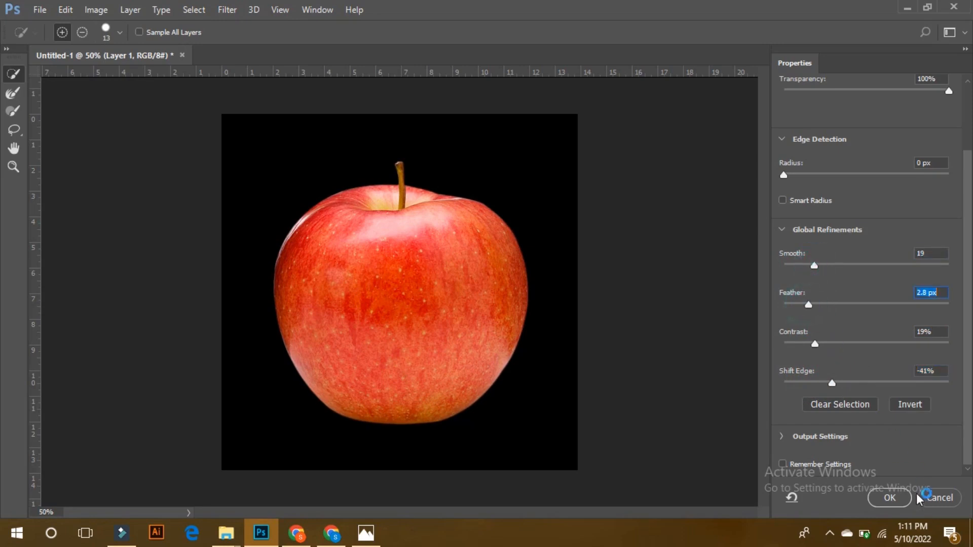
pyautogui.click(891, 497)
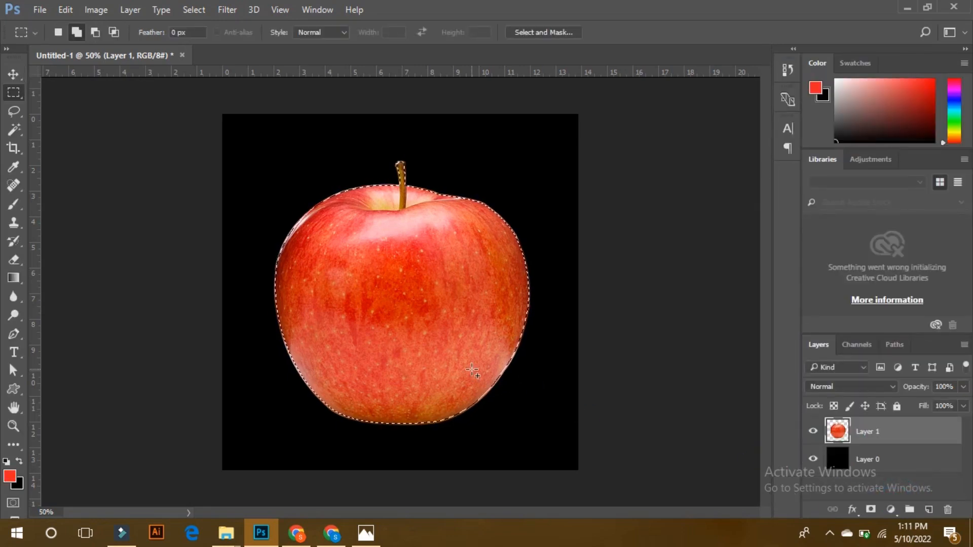
# Refine the apple's selection in Select and Mask with Smooth 9, Feather 2.2 px, Contrast 15% and Shift Edge -36%, and apply it
pyautogui.click(556, 32)
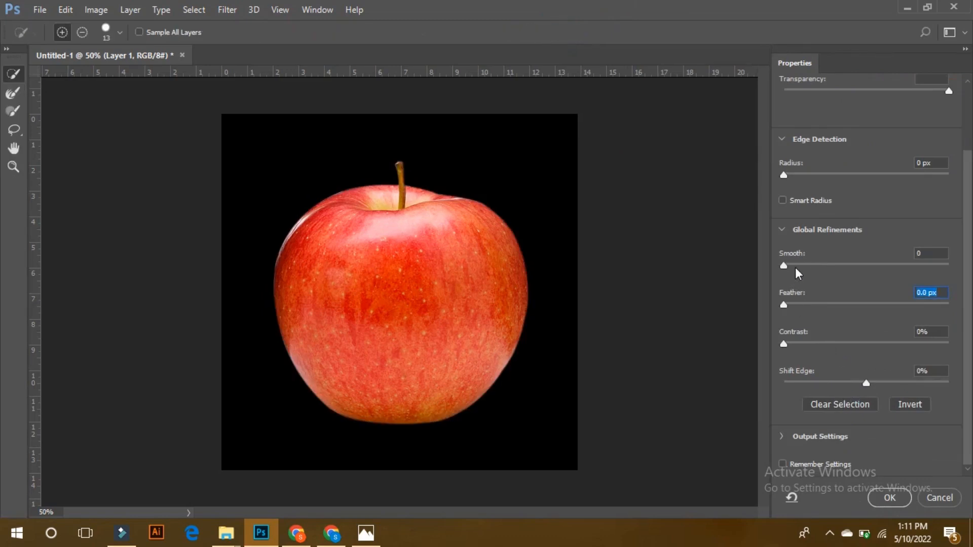
pyautogui.click(799, 264)
pyautogui.click(803, 304)
pyautogui.click(808, 344)
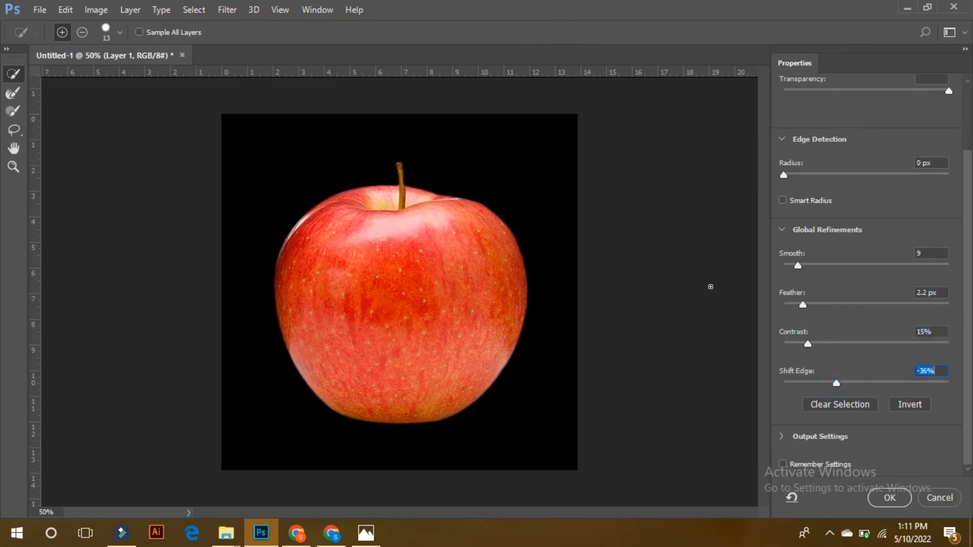
pyautogui.click(876, 497)
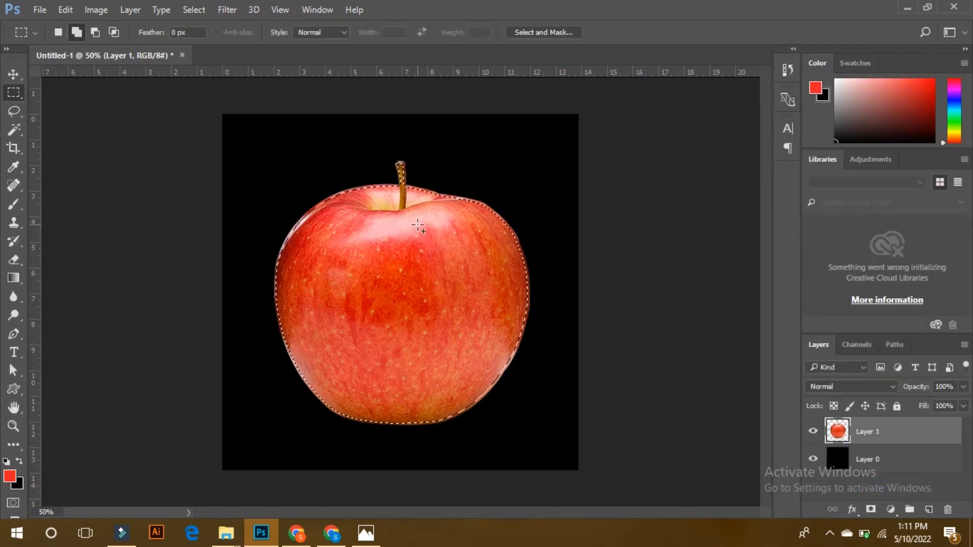
# Invert the refined apple selection to target the area outside the apple, and deselect it
pyautogui.hotkey('ctrl', 'shift', 'i')
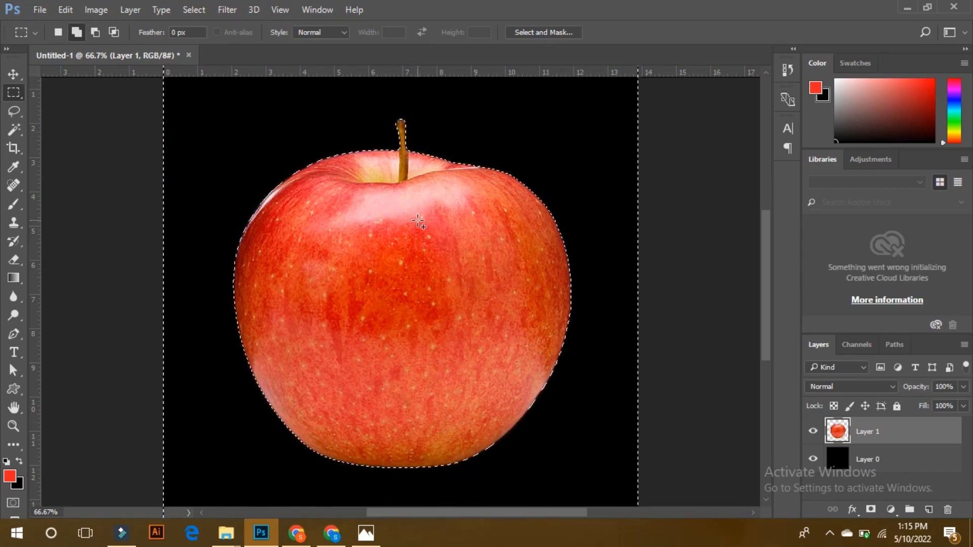
pyautogui.hotkey('ctrl', '-')
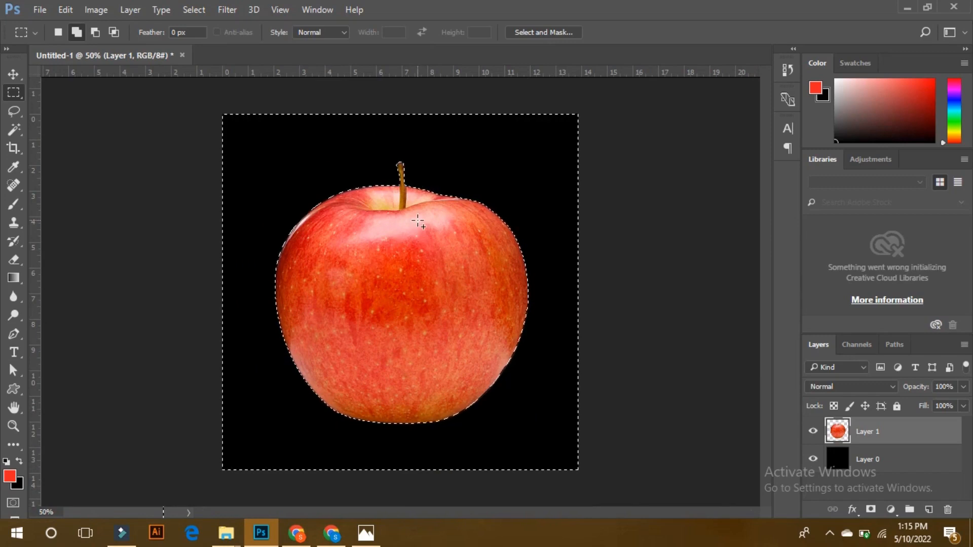
pyautogui.hotkey('ctrl', 'd')
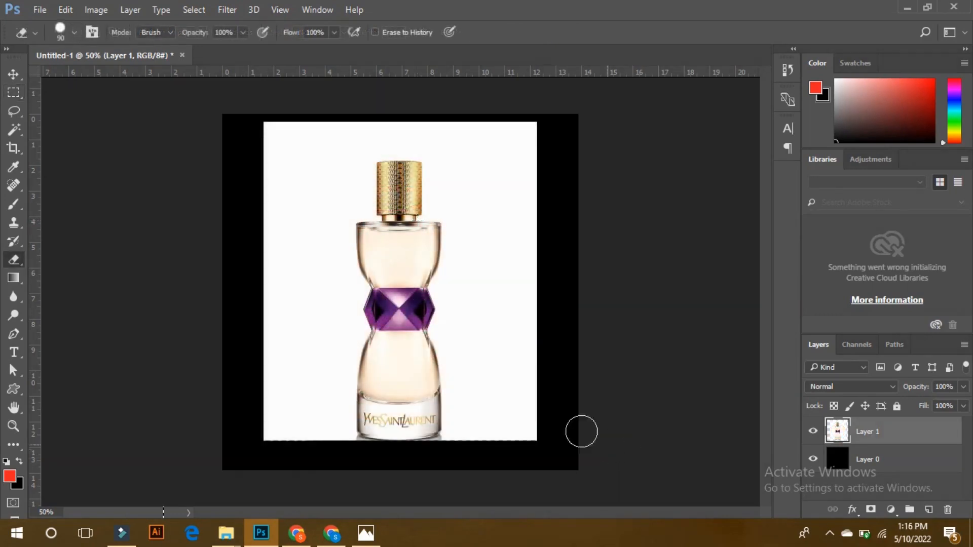
# Select the white background around the perfume bottle with the Magic Wand, delete it and deselect
pyautogui.click(505, 355)
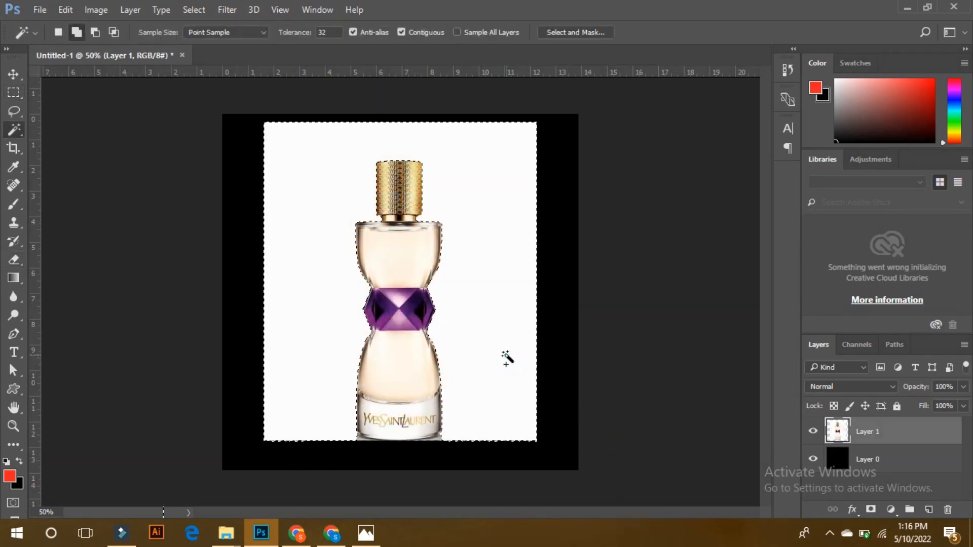
pyautogui.press('Delete')
pyautogui.hotkey('ctrl', 'd')
# Examine the cut-out bottle's edges up close, from the neck and shoulders down to the base, and return to the whole bottle
pyautogui.hotkey('ctrl', '+')
pyautogui.hotkey('ctrl', '+')
pyautogui.hotkey('ctrl', '+')
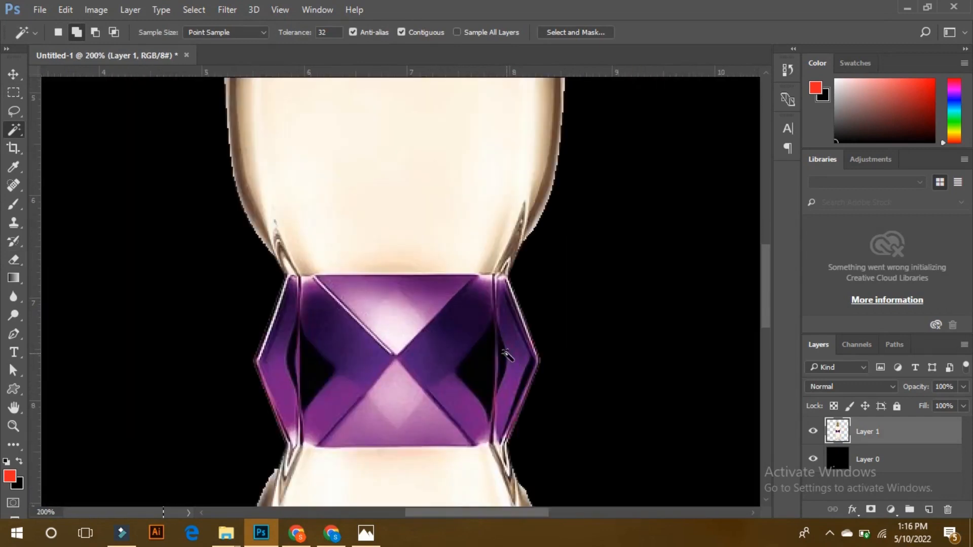
pyautogui.scroll(3, 495, 355)
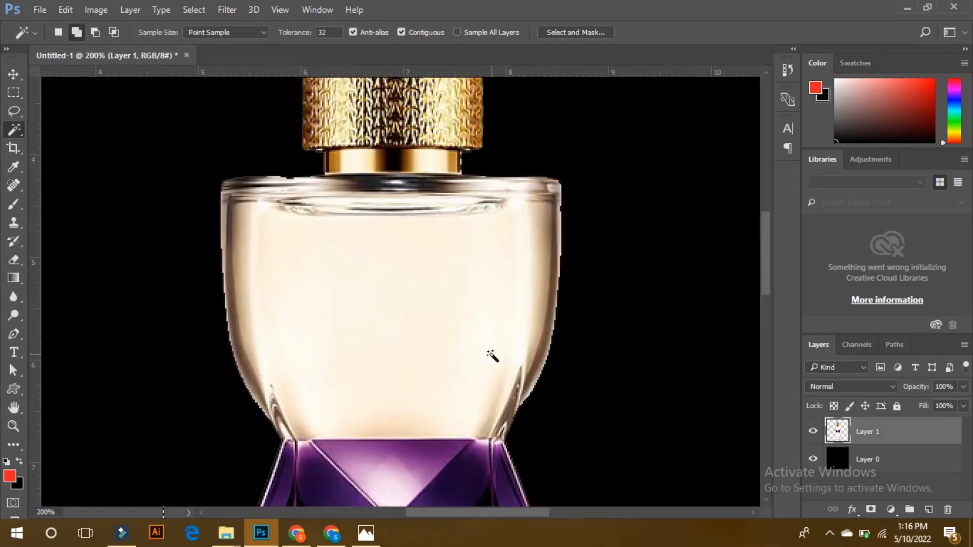
pyautogui.hotkey('ctrl', '-')
pyautogui.hotkey('ctrl', '+')
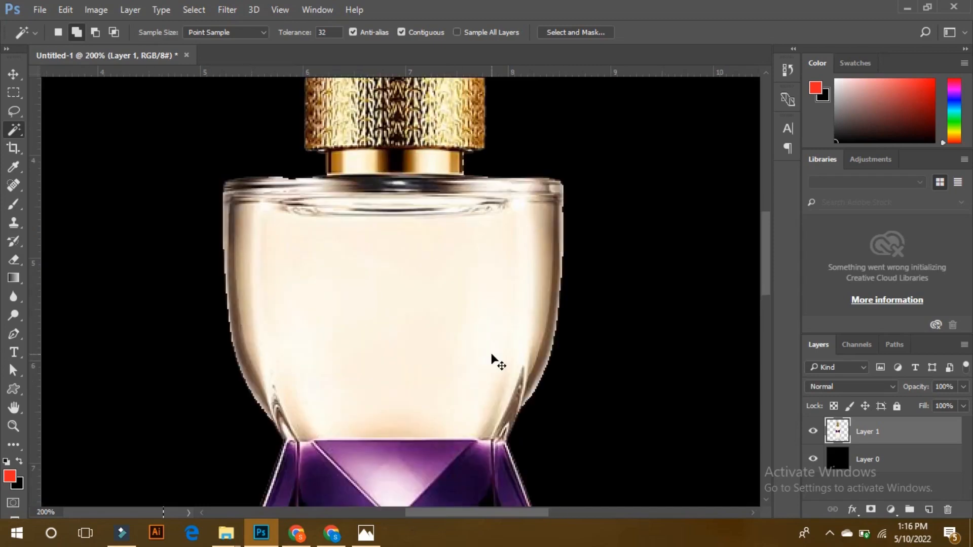
pyautogui.hotkey('ctrl', '-')
pyautogui.hotkey('ctrl', '+')
pyautogui.hotkey('ctrl', '+')
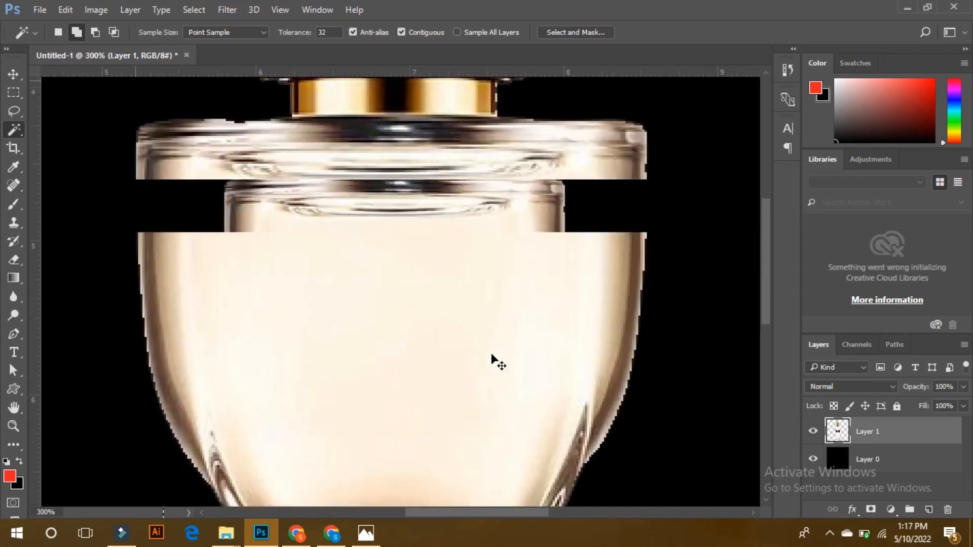
pyautogui.press('space')
pyautogui.moveTo(530, 311); pyautogui.dragTo(529, 480)
pyautogui.moveTo(514, 266); pyautogui.dragTo(498, 286)
pyautogui.moveTo(499, 221); pyautogui.dragTo(498, 135)
pyautogui.moveTo(568, 401); pyautogui.dragTo(564, 273)
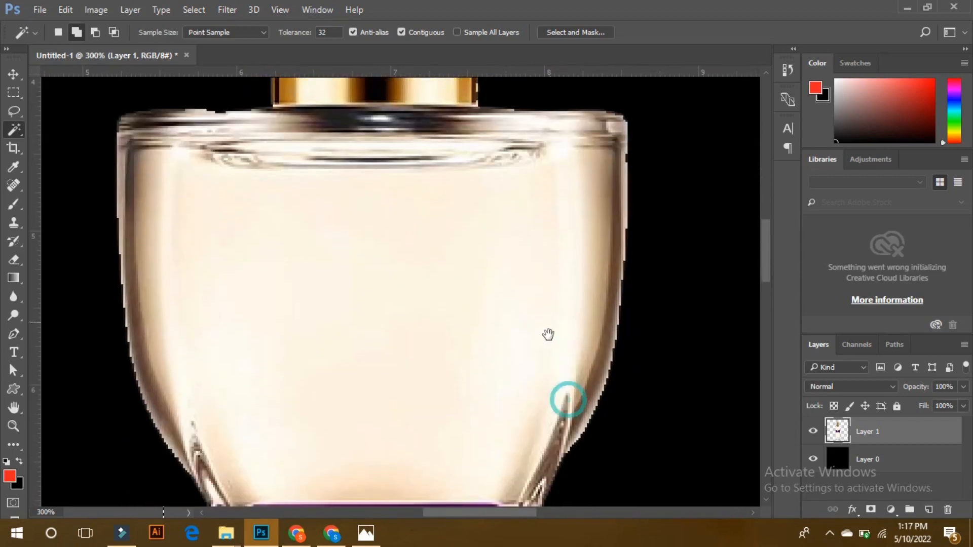
pyautogui.hotkey('ctrl', '-')
pyautogui.hotkey('ctrl', '-')
pyautogui.hotkey('ctrl', '-')
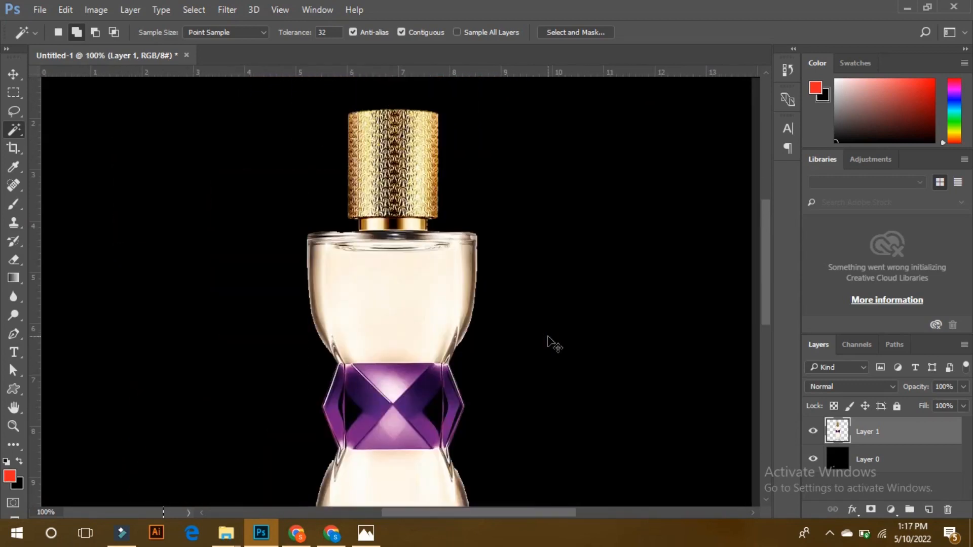
pyautogui.hotkey('ctrl', '+')
pyautogui.hotkey('ctrl', '+')
pyautogui.hotkey('ctrl', '+')
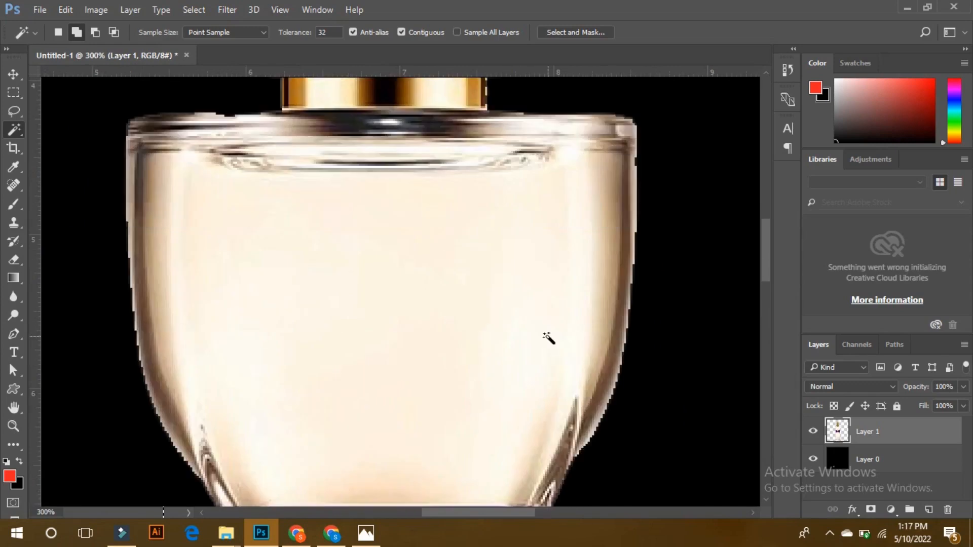
pyautogui.press('space')
pyautogui.moveTo(536, 374); pyautogui.dragTo(501, 297)
pyautogui.scroll(-10, 502, 296)
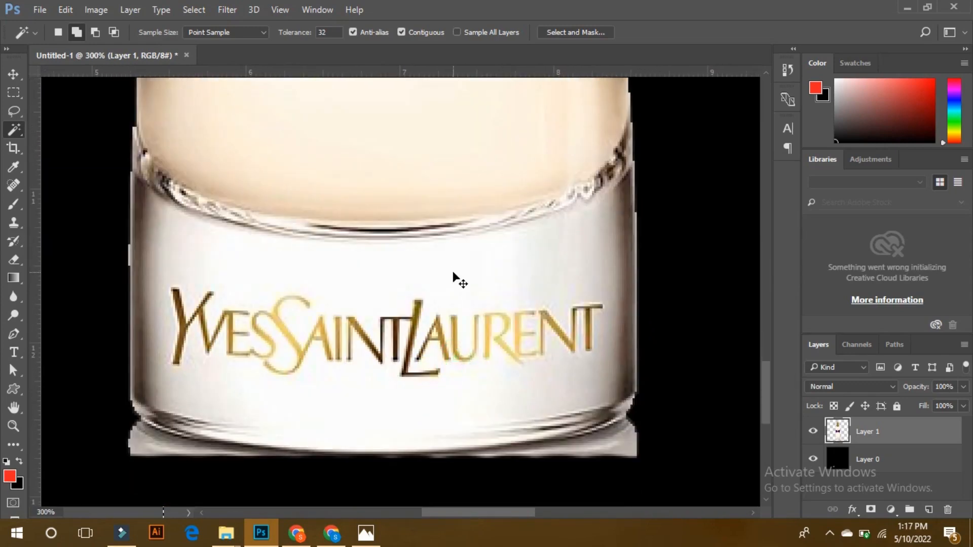
pyautogui.hotkey('ctrl', '0')
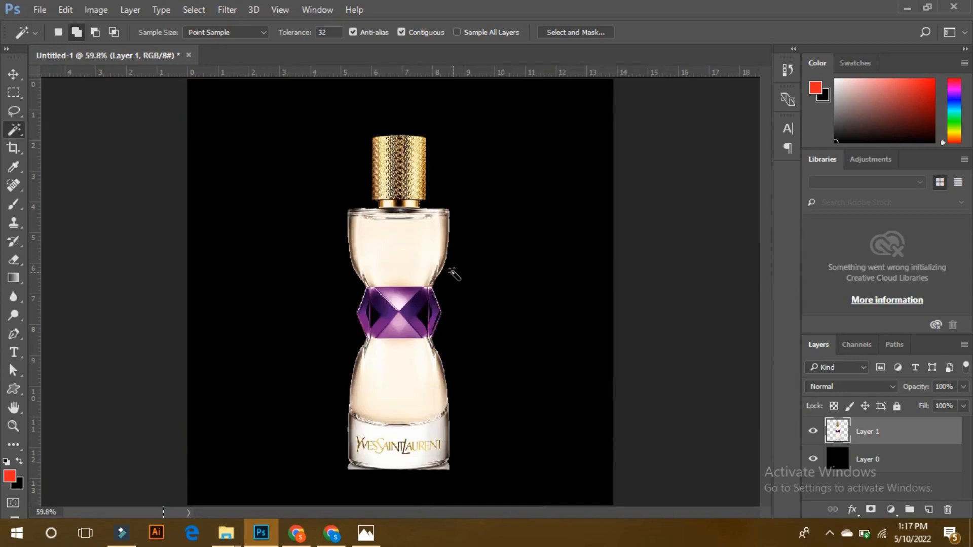
# Load the bottle layer's outline as a selection and start refining it in Select and Mask
pyautogui.click(14, 74)
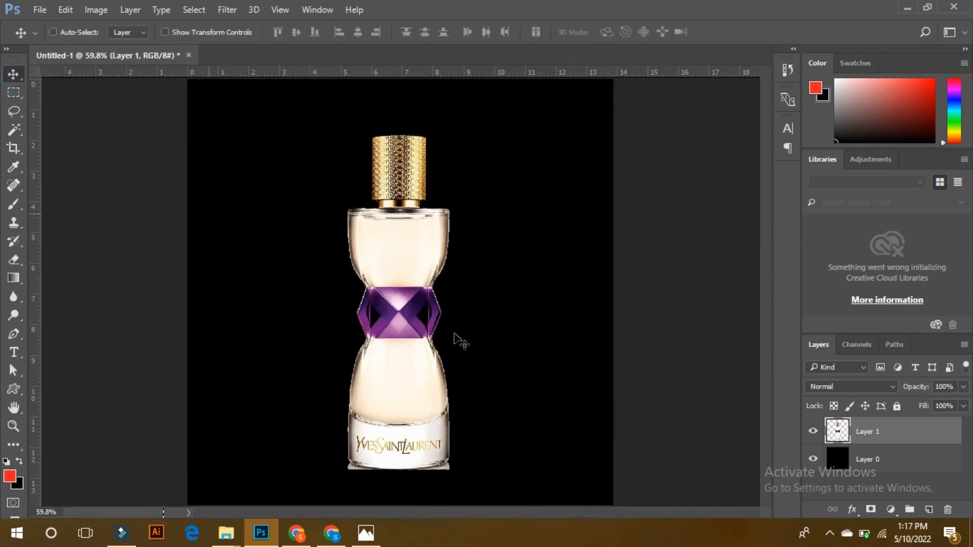
pyautogui.press('ctrl')
pyautogui.keyDown('ctrl'); pyautogui.click(837, 430); pyautogui.keyUp('ctrl')
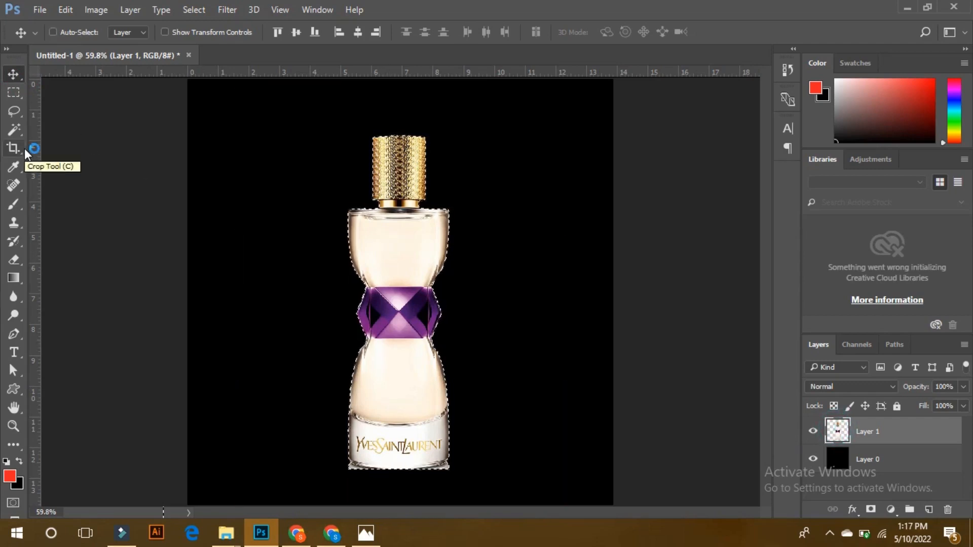
pyautogui.click(14, 92)
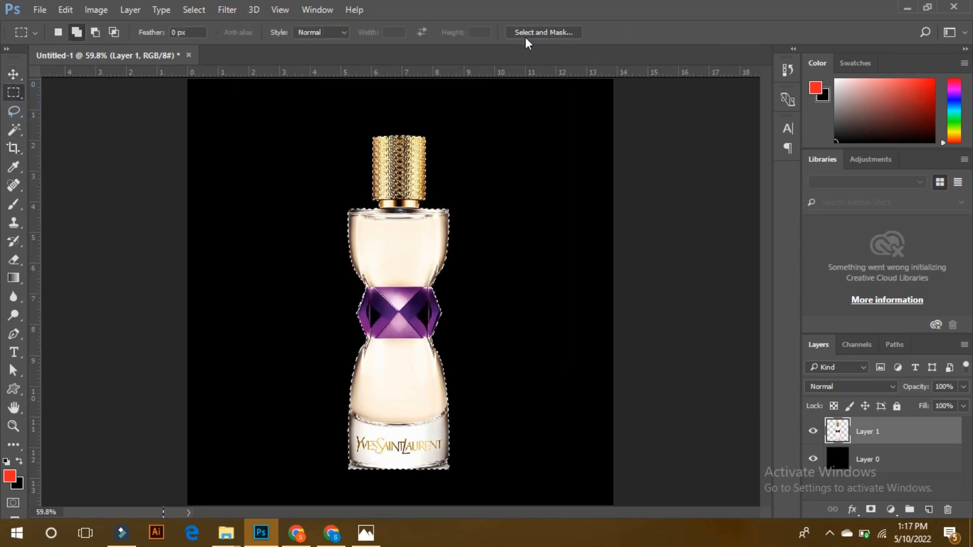
pyautogui.click(540, 34)
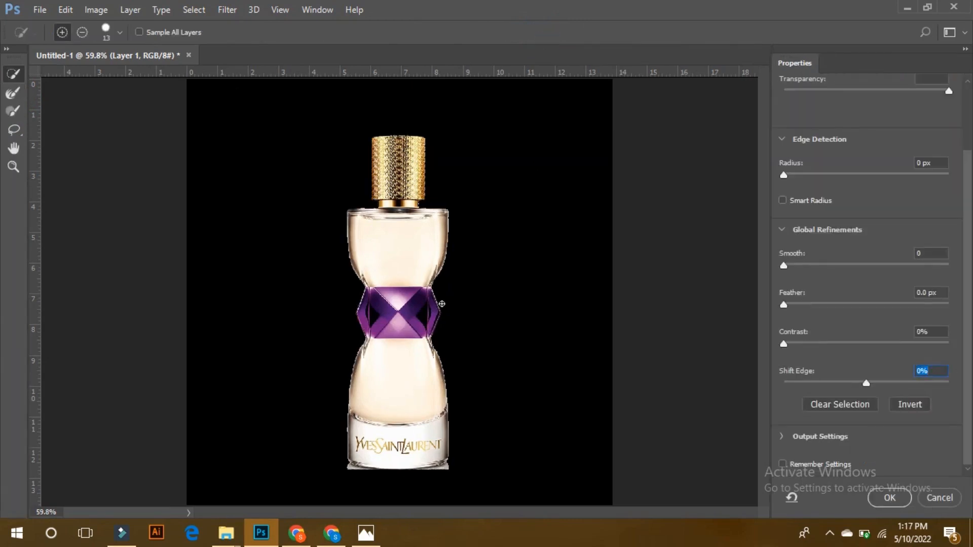
# Try Smooth 31, Feather 3.4 px and Contrast 32% on the bottle's edges
pyautogui.hotkey('ctrl', '+')
pyautogui.hotkey('ctrl', '+')
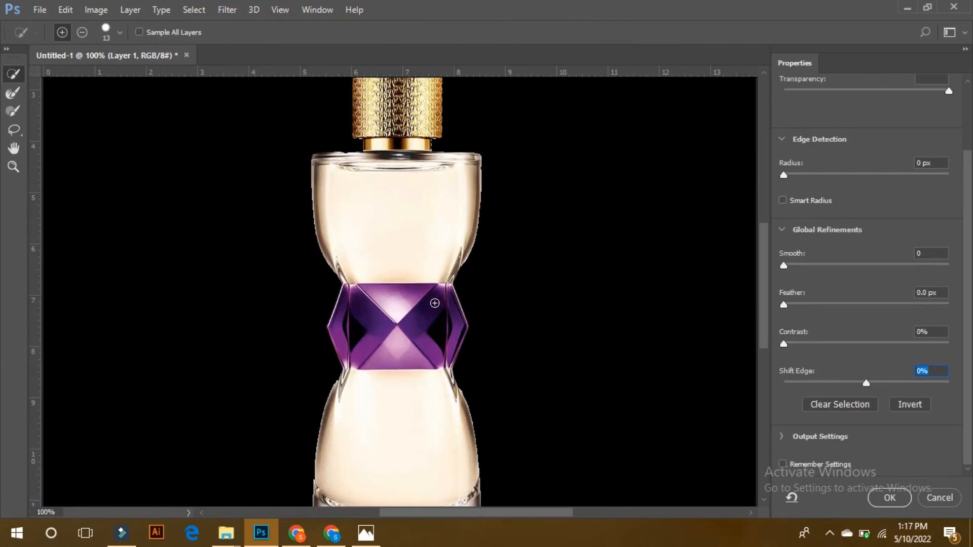
pyautogui.click(809, 266)
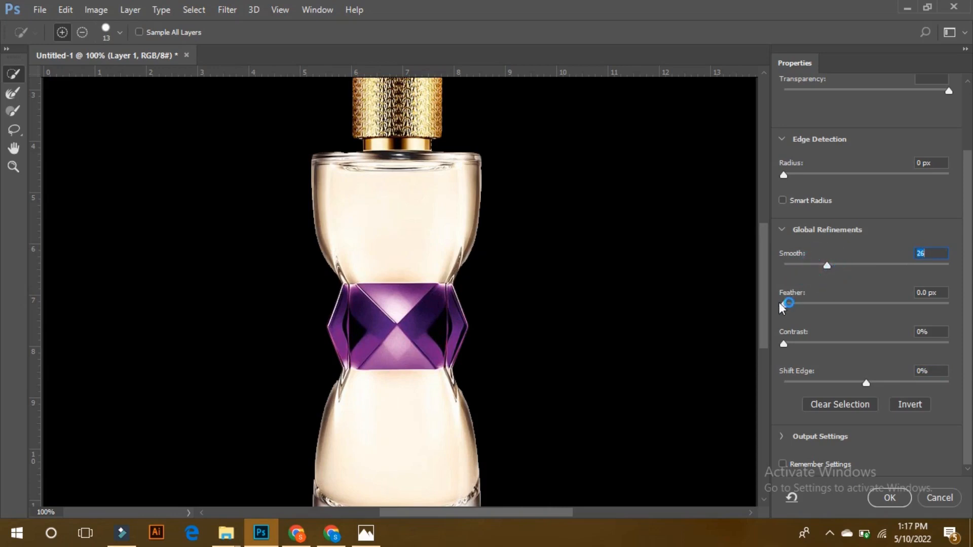
pyautogui.click(802, 304)
pyautogui.click(814, 303)
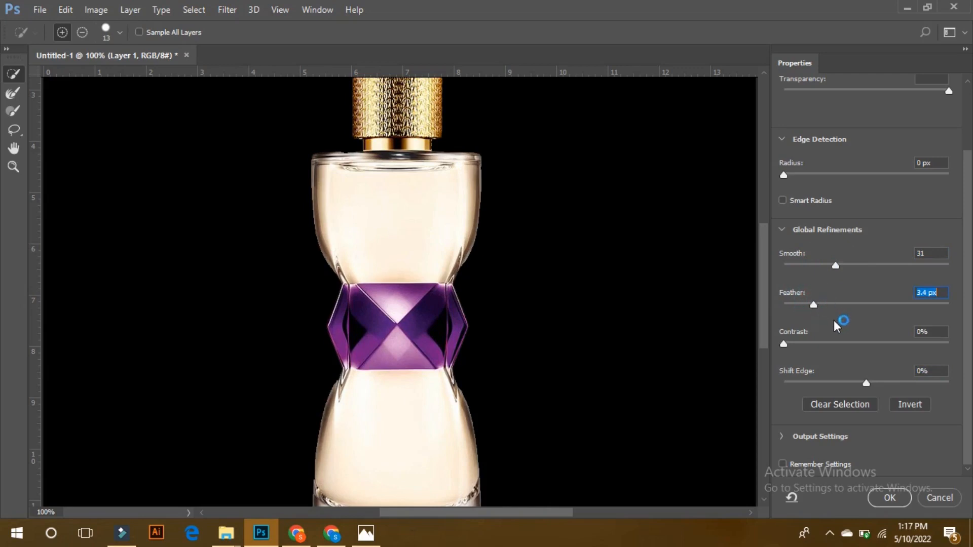
pyautogui.click(801, 345)
pyautogui.moveTo(826, 341); pyautogui.dragTo(846, 337)
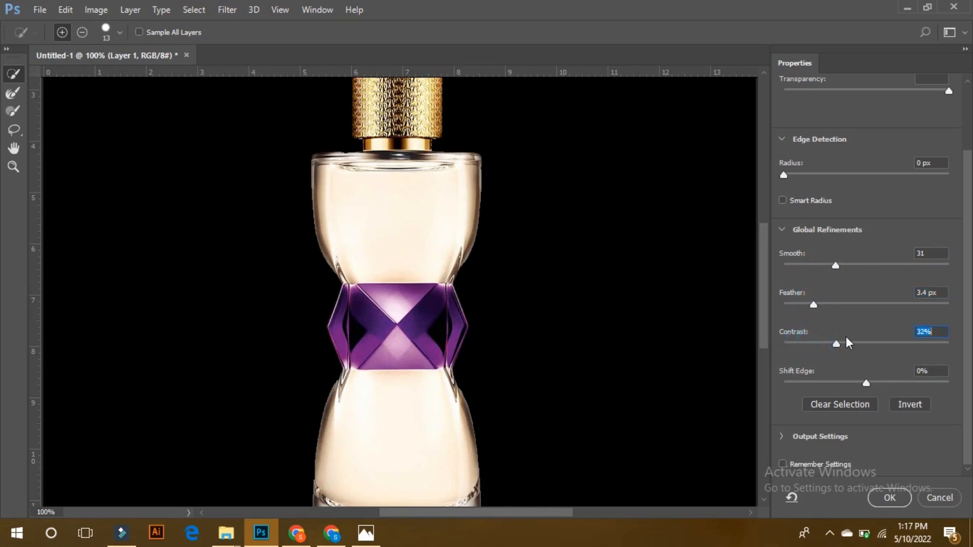
# Try a stronger refinement of the bottle's edges with Feather 4.3 px, Contrast 36% and Shift Edge -24%
pyautogui.click(821, 304)
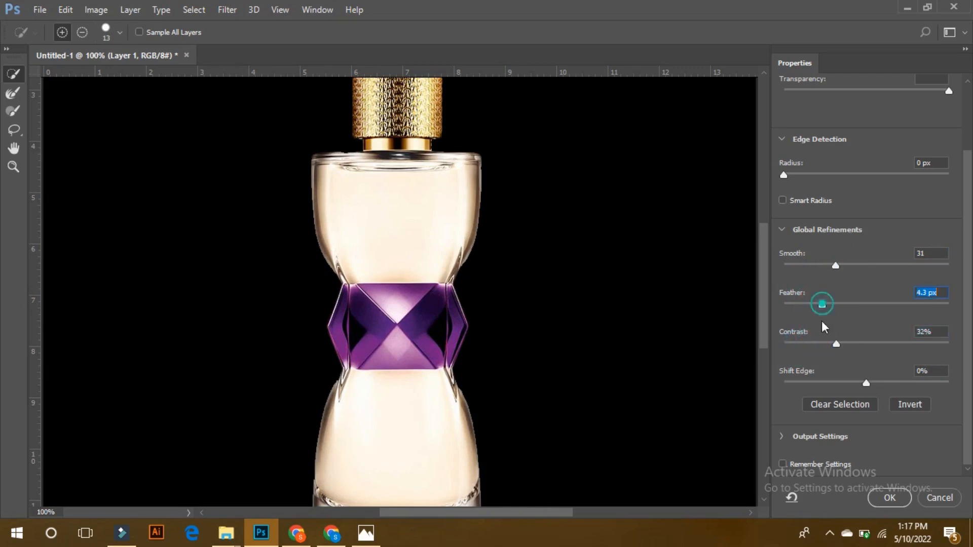
pyautogui.click(814, 344)
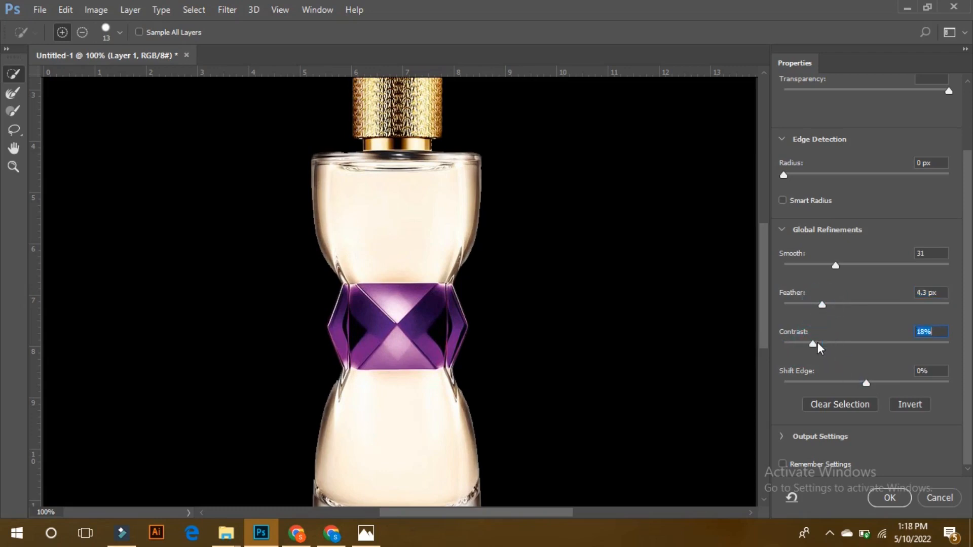
pyautogui.click(833, 382)
pyautogui.click(847, 382)
pyautogui.moveTo(832, 343)
pyautogui.mouseDown()
pyautogui.moveTo(858, 344)
pyautogui.moveTo(845, 344)
pyautogui.mouseUp()
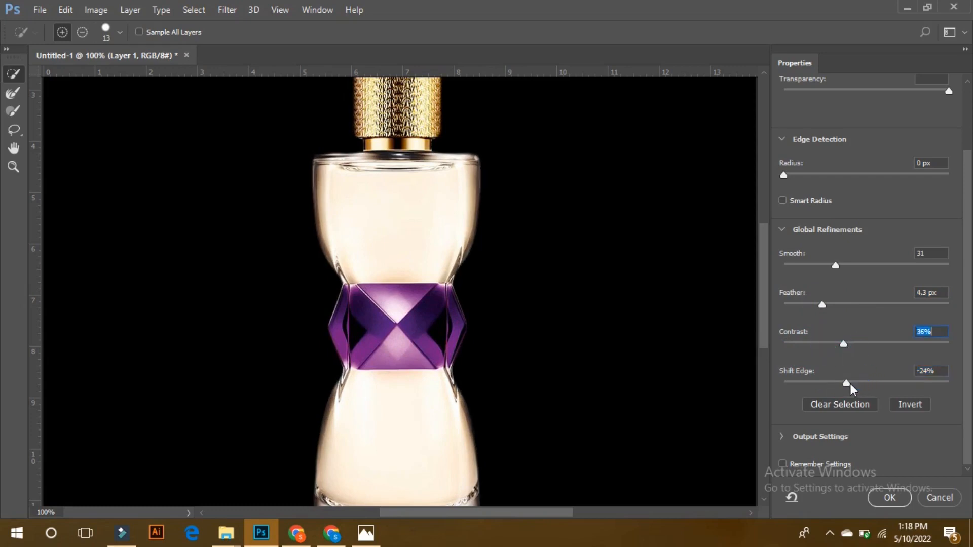
# Try Feather 2.2 px and Smooth 19, and check the bottle's edges from the cap to the base
pyautogui.moveTo(807, 306); pyautogui.dragTo(804, 306)
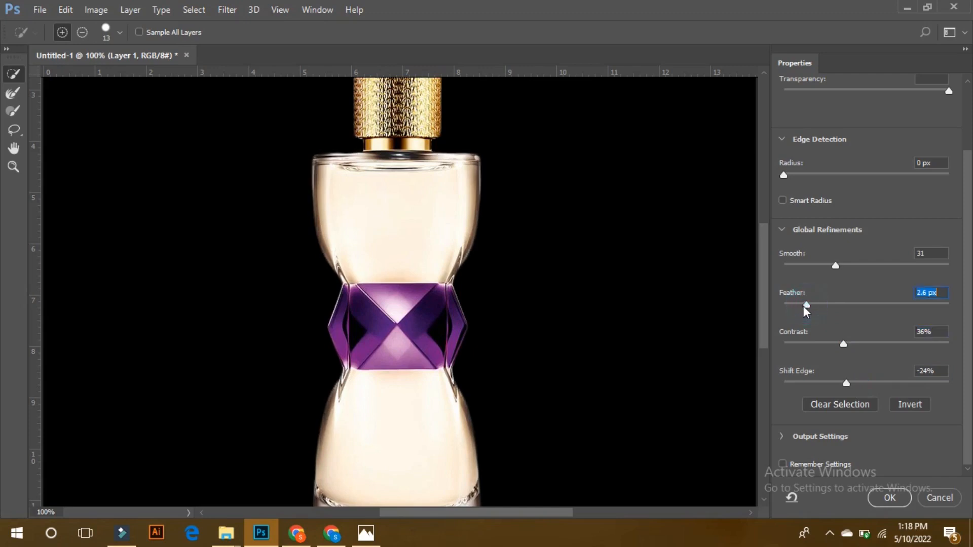
pyautogui.click(816, 264)
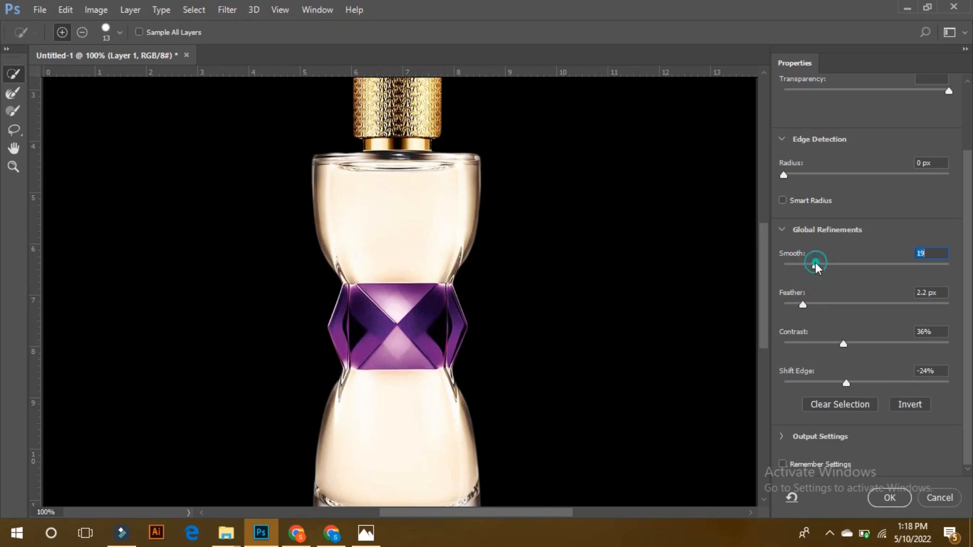
pyautogui.scroll(4, 759, 243)
pyautogui.scroll(-8, 759, 253)
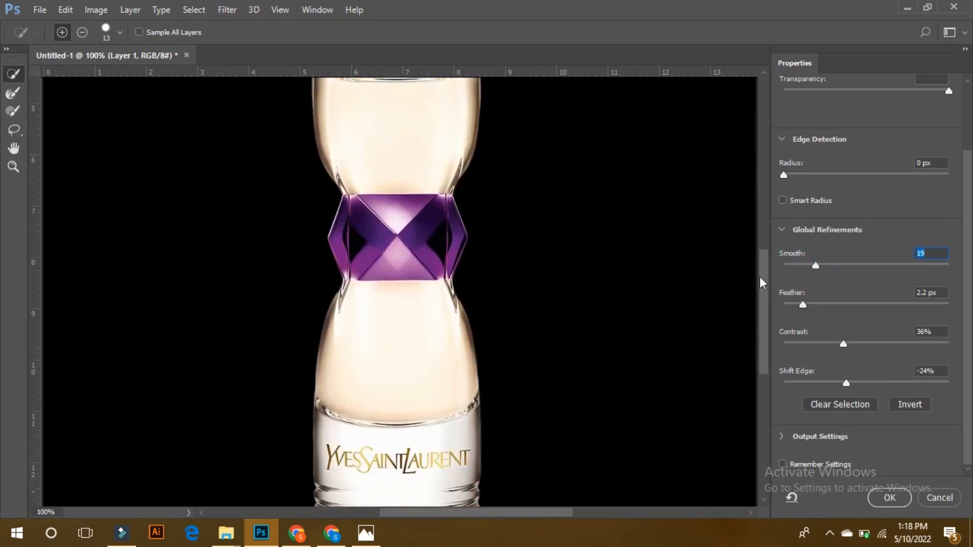
pyautogui.scroll(3, 763, 254)
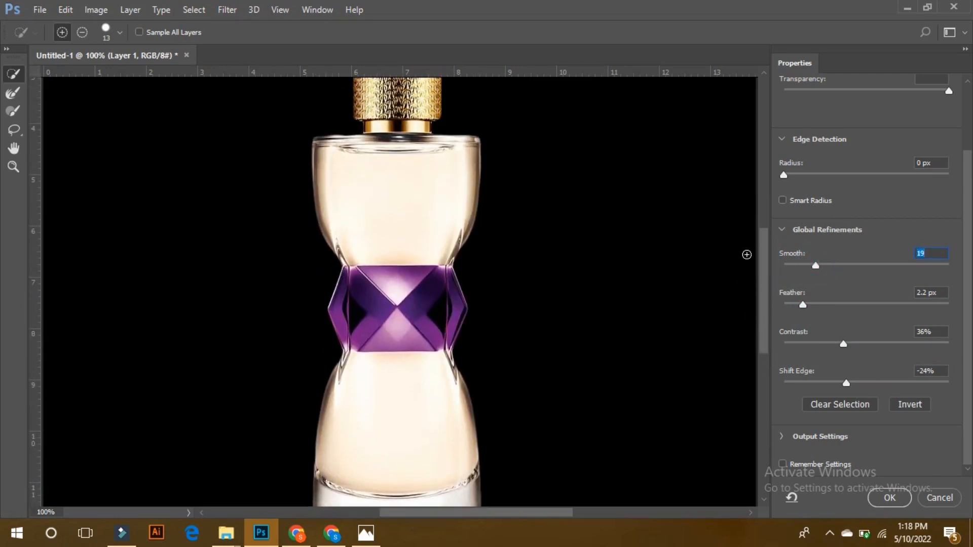
pyautogui.hotkey('ctrl', '+')
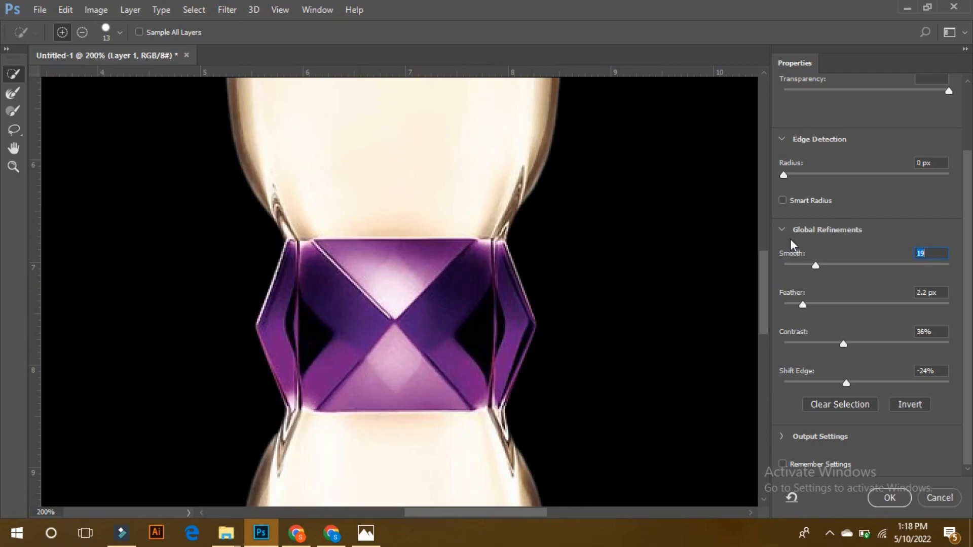
pyautogui.moveTo(765, 261); pyautogui.dragTo(749, 226)
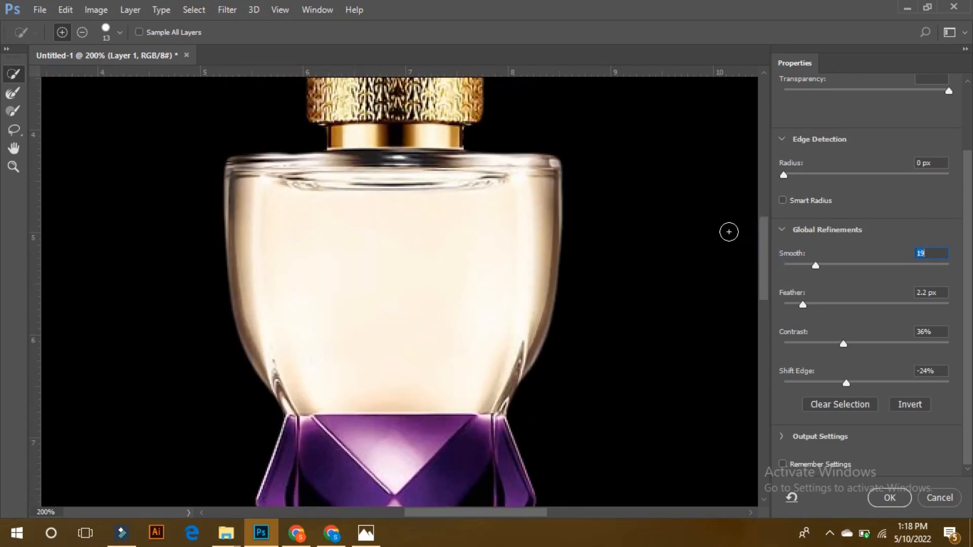
pyautogui.moveTo(763, 286); pyautogui.dragTo(721, 295)
# Reset the refinements for comparison and restore Smooth 14, Feather 2.6 px, Contrast 25% and Shift Edge -41% on the bottle
pyautogui.click(792, 499)
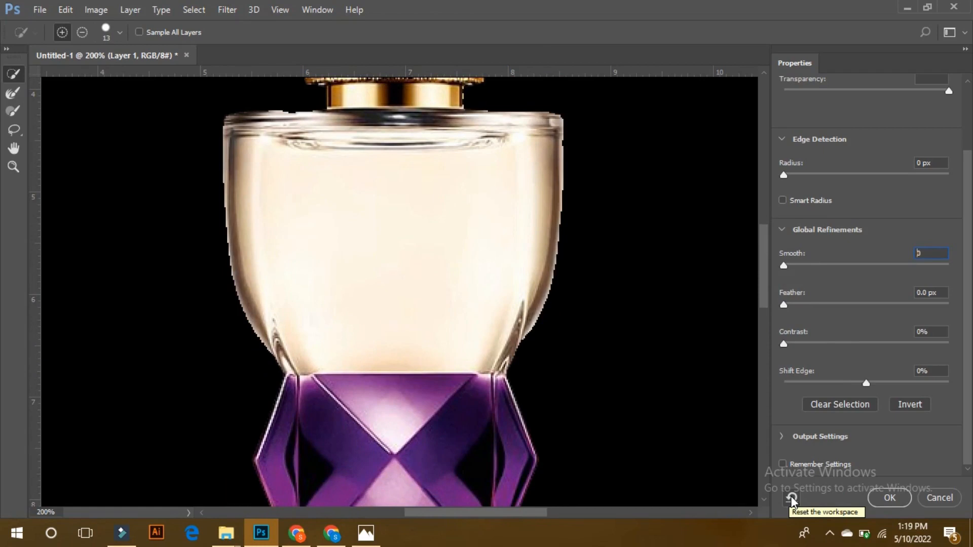
pyautogui.hotkey('ctrl', 'z')
pyautogui.moveTo(770, 232); pyautogui.dragTo(743, 237)
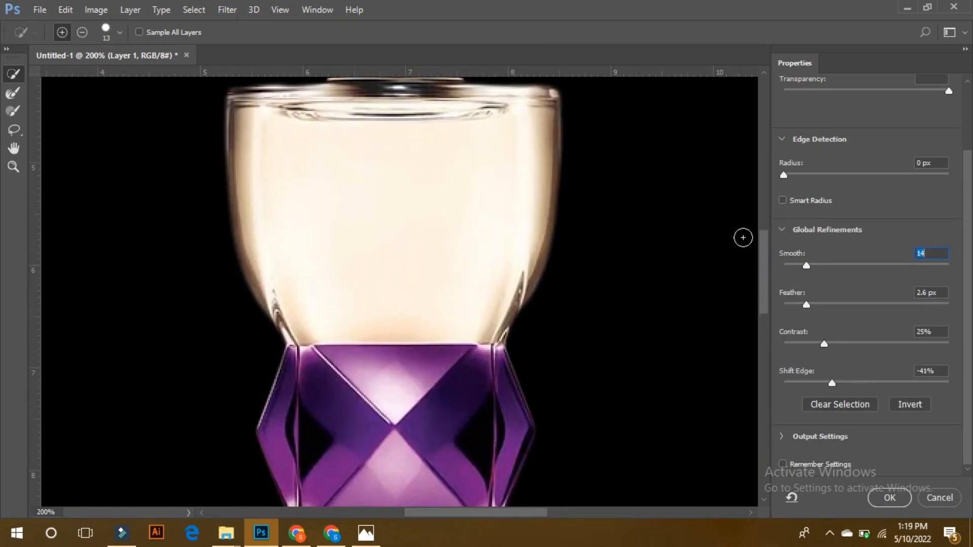
# Set Contrast to 32%, Feather to 1.8 px and Shift Edge to -33% for the bottle's edges, and apply the refinement
pyautogui.scroll(2, 765, 244)
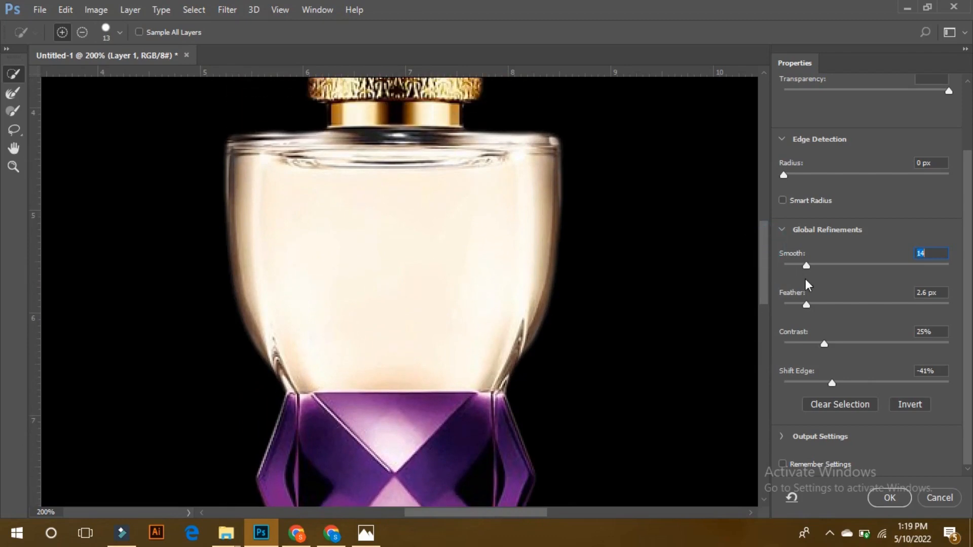
pyautogui.click(838, 341)
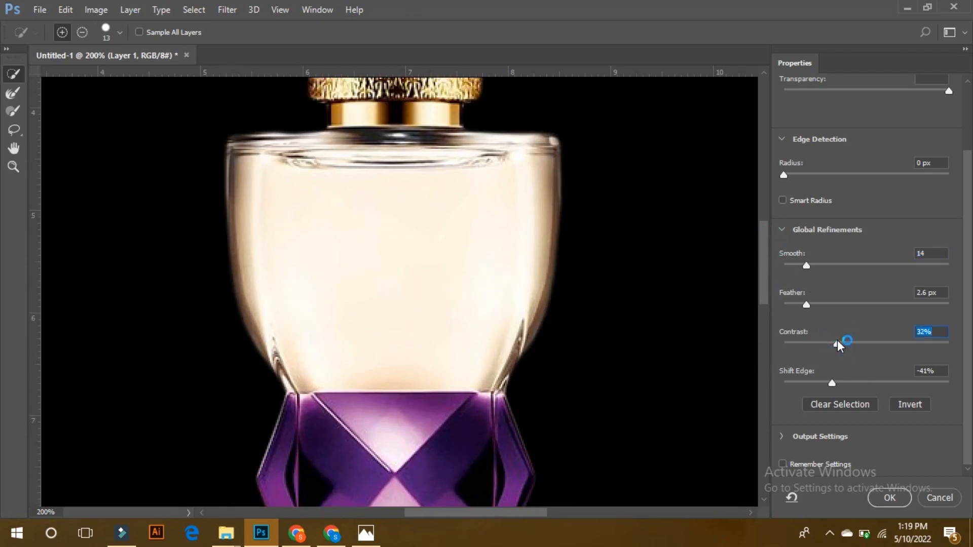
pyautogui.click(800, 306)
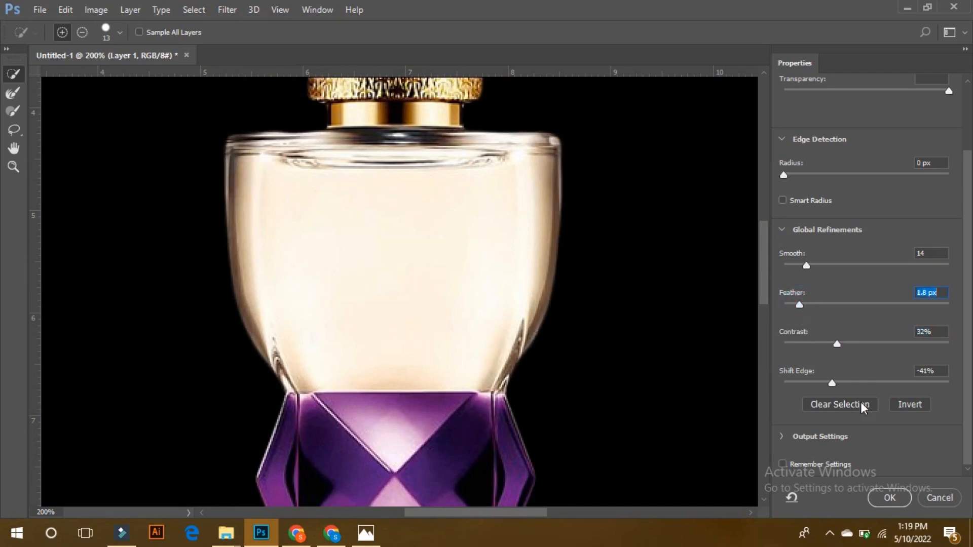
pyautogui.click(837, 381)
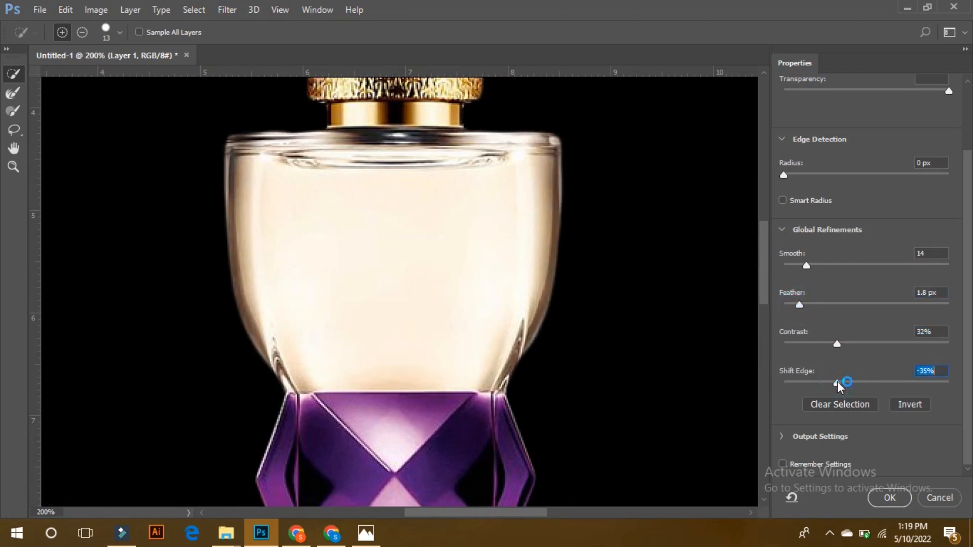
pyautogui.click(839, 383)
pyautogui.moveTo(765, 287)
pyautogui.mouseDown()
pyautogui.moveTo(765, 255)
pyautogui.moveTo(759, 287)
pyautogui.mouseUp()
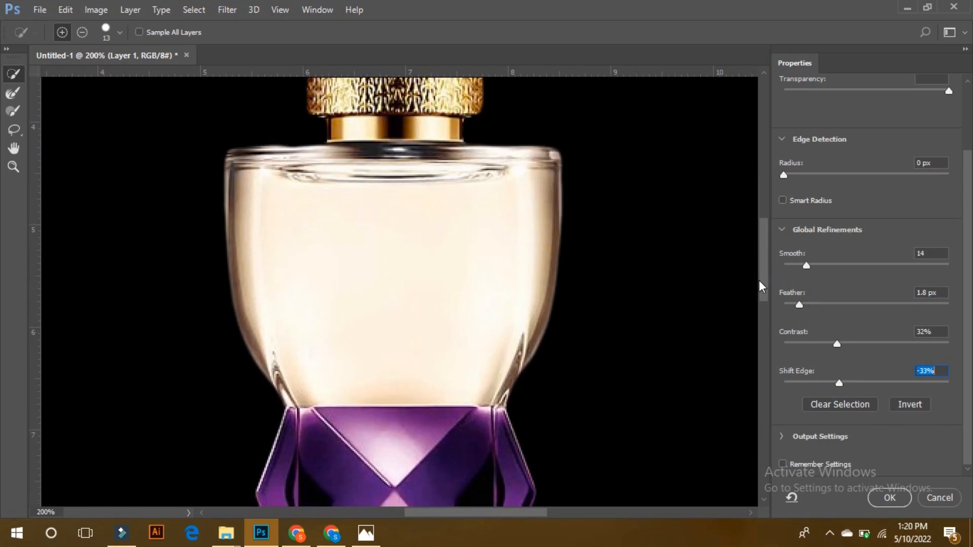
pyautogui.hotkey('ctrl', '-')
pyautogui.hotkey('ctrl', '-')
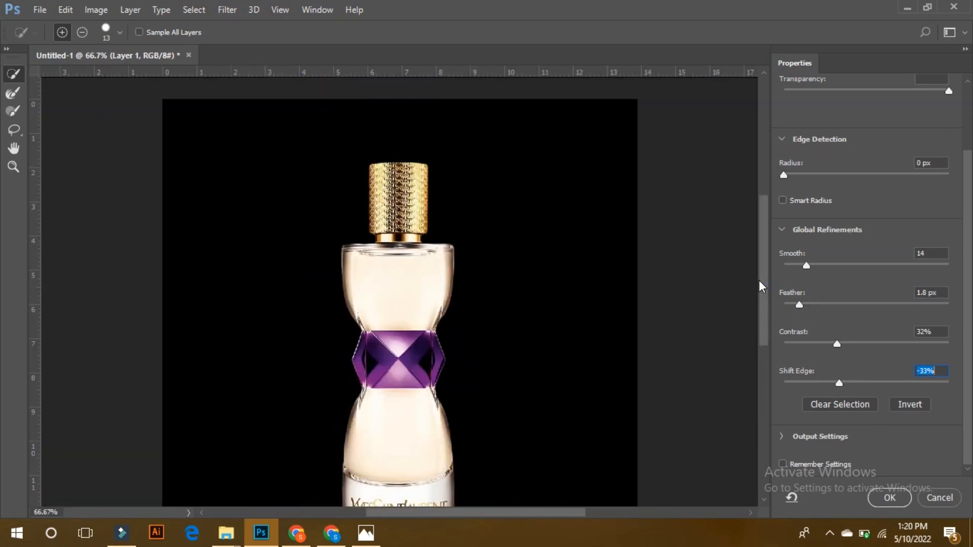
pyautogui.moveTo(763, 281); pyautogui.dragTo(762, 291)
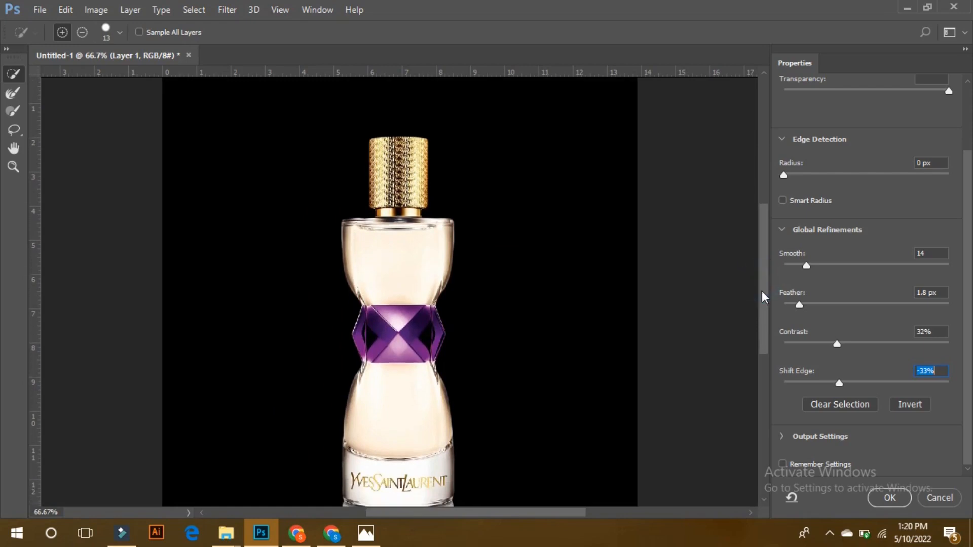
pyautogui.click(901, 490)
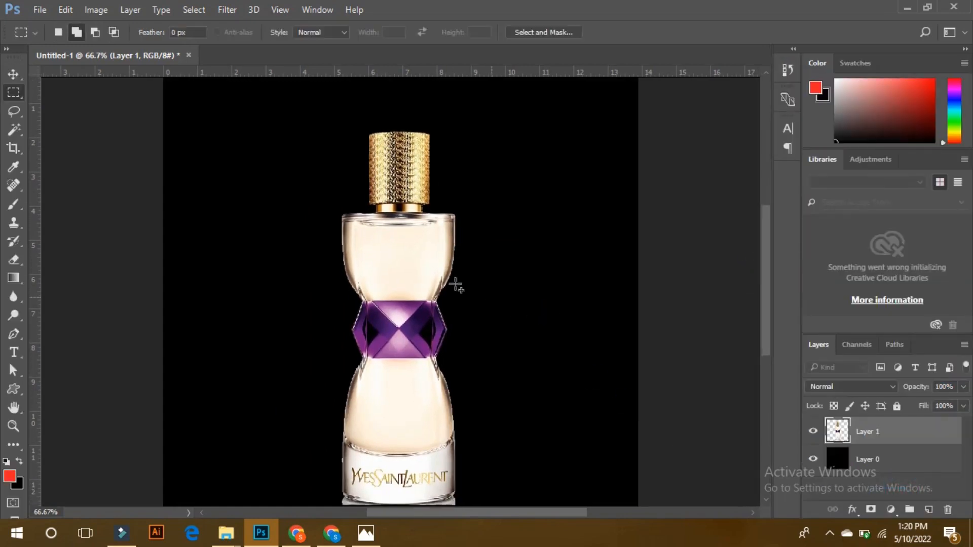
# Delete the leftover fringe outside the bottle's refined outline on Layer 1
pyautogui.scroll(5, 449, 299)
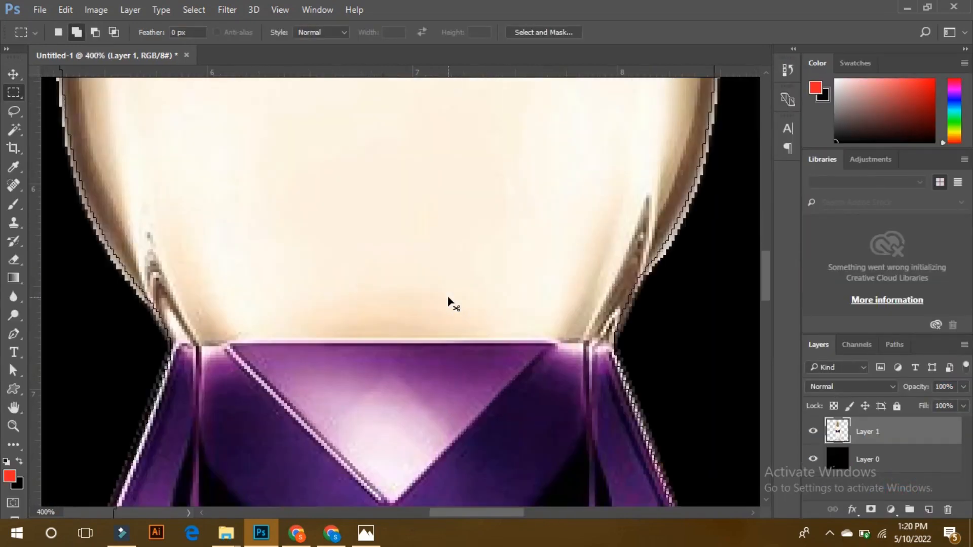
pyautogui.moveTo(499, 260); pyautogui.dragTo(390, 507)
pyautogui.moveTo(512, 276); pyautogui.dragTo(443, 443)
pyautogui.moveTo(486, 315); pyautogui.dragTo(437, 338)
pyautogui.moveTo(444, 215); pyautogui.dragTo(421, 327)
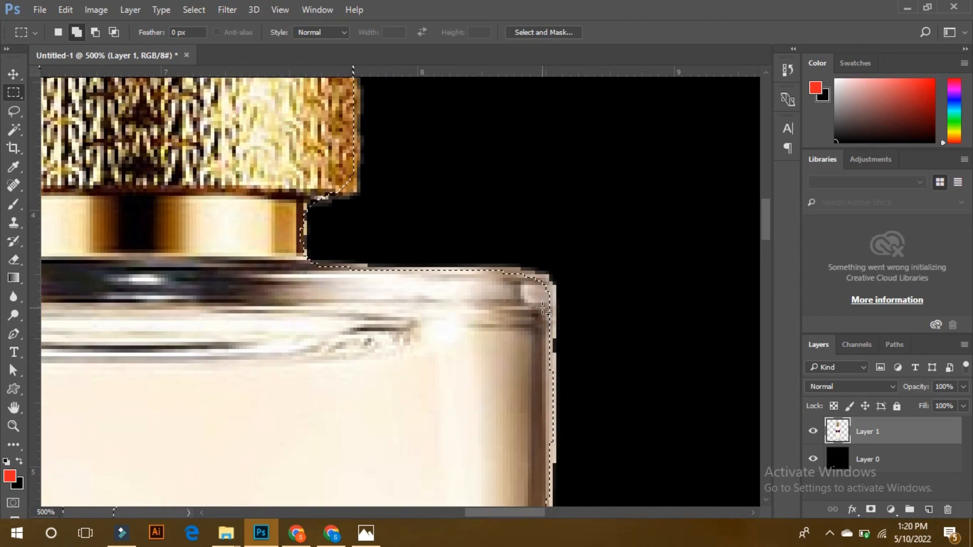
pyautogui.press('Delete')
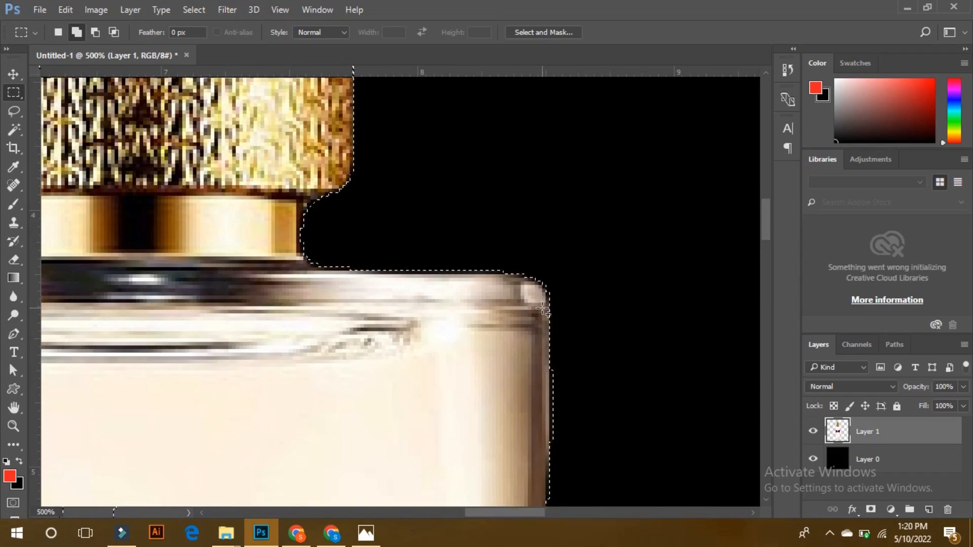
# Examine the bottle's trimmed outline from the shoulder down to the base and the whole cut-out against the black background
pyautogui.scroll(-1, 542, 309)
pyautogui.scroll(-10, 542, 309)
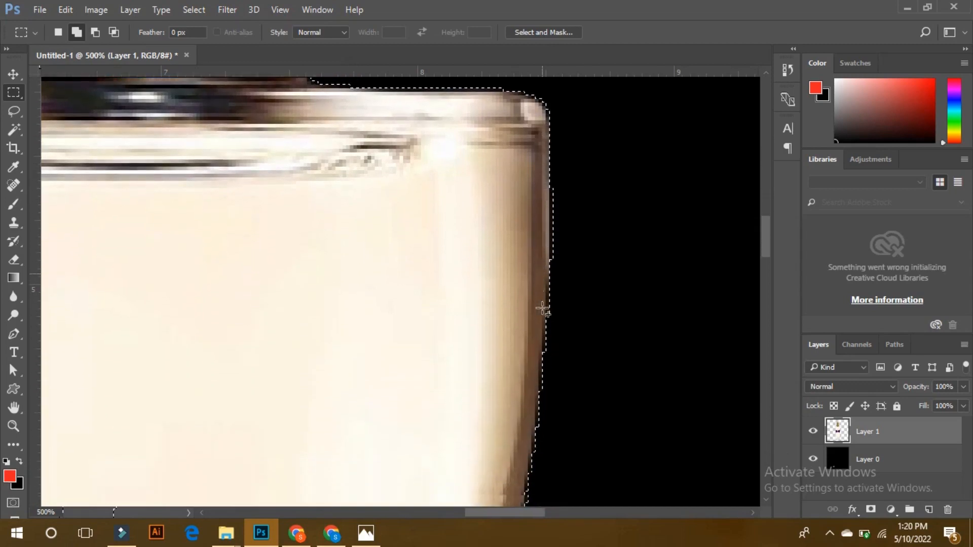
pyautogui.scroll(-13, 542, 309)
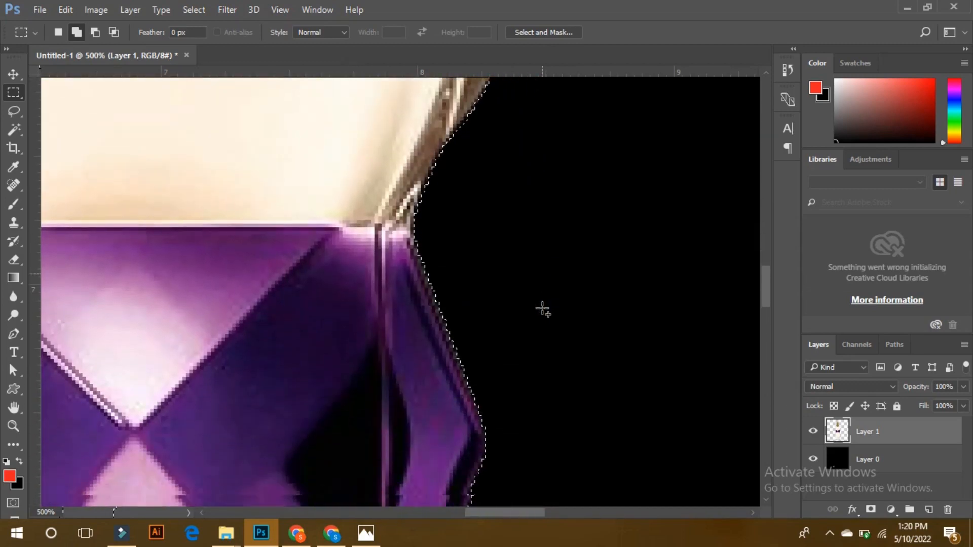
pyautogui.scroll(-14, 542, 310)
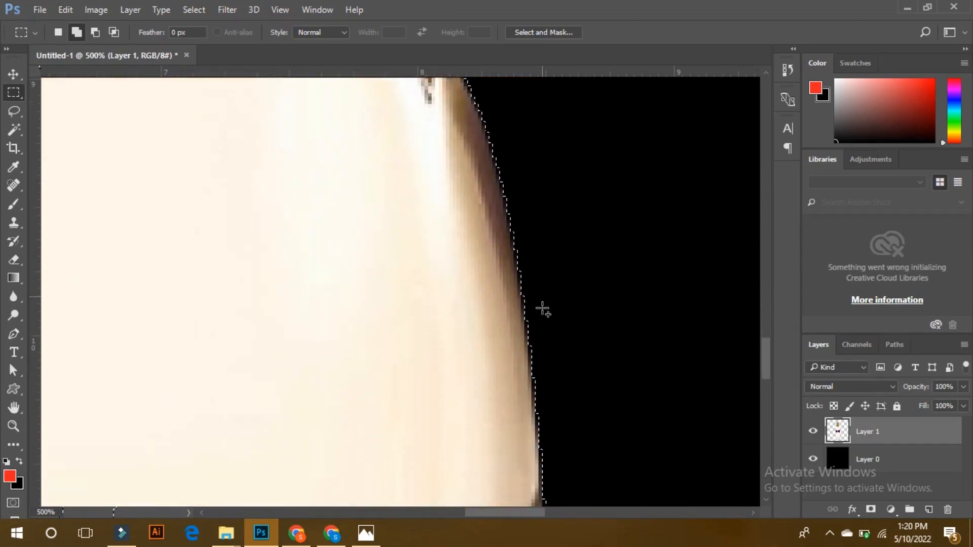
pyautogui.scroll(-5, 542, 309)
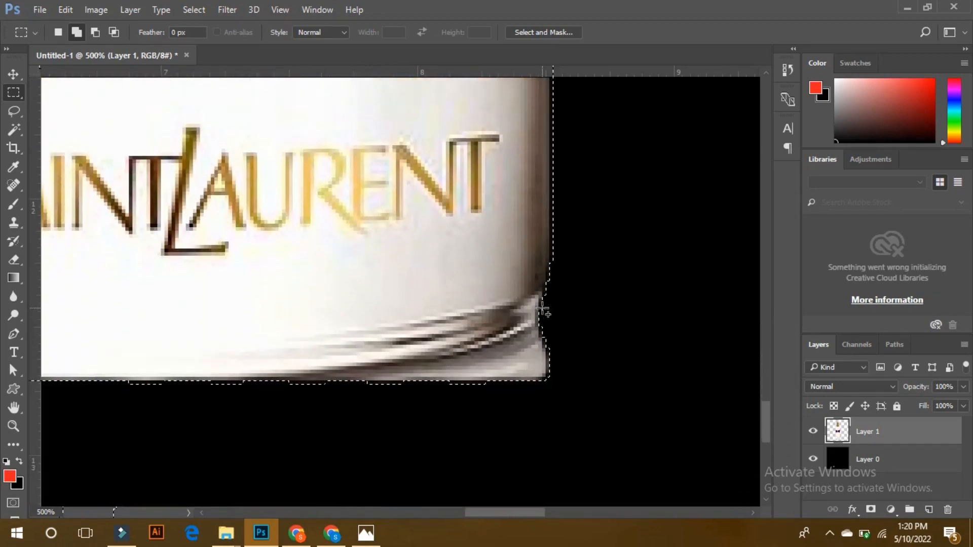
pyautogui.hotkey('ctrl', '-')
pyautogui.hotkey('ctrl', '-')
pyautogui.hotkey('ctrl', '-')
pyautogui.hotkey('ctrl', '-')
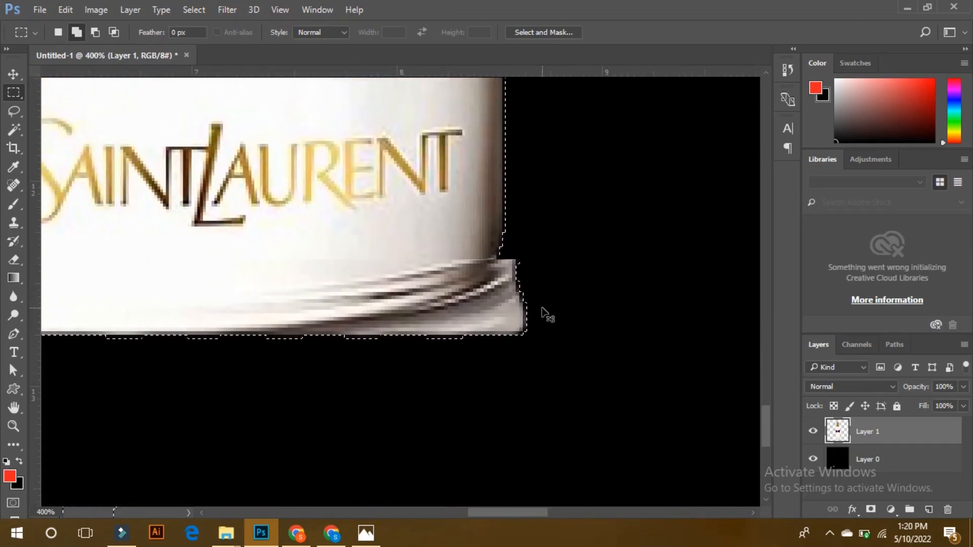
pyautogui.scroll(5, 542, 308)
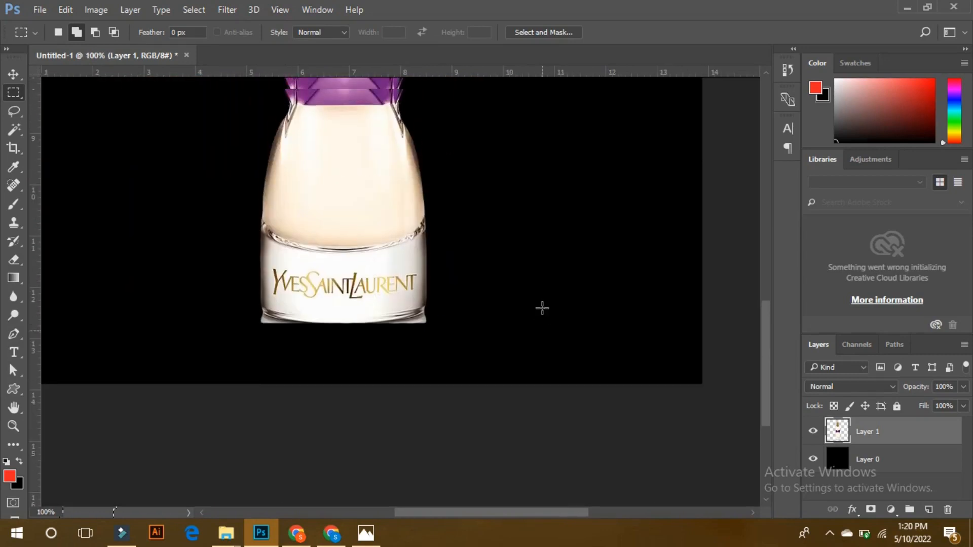
pyautogui.scroll(3, 542, 309)
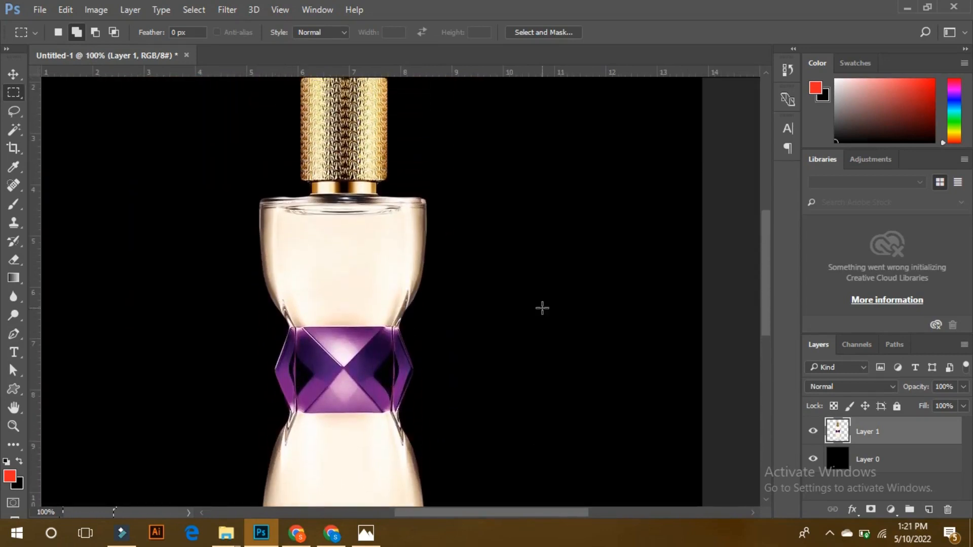
pyautogui.hotkey('ctrl', '-')
pyautogui.hotkey('ctrl', '-')
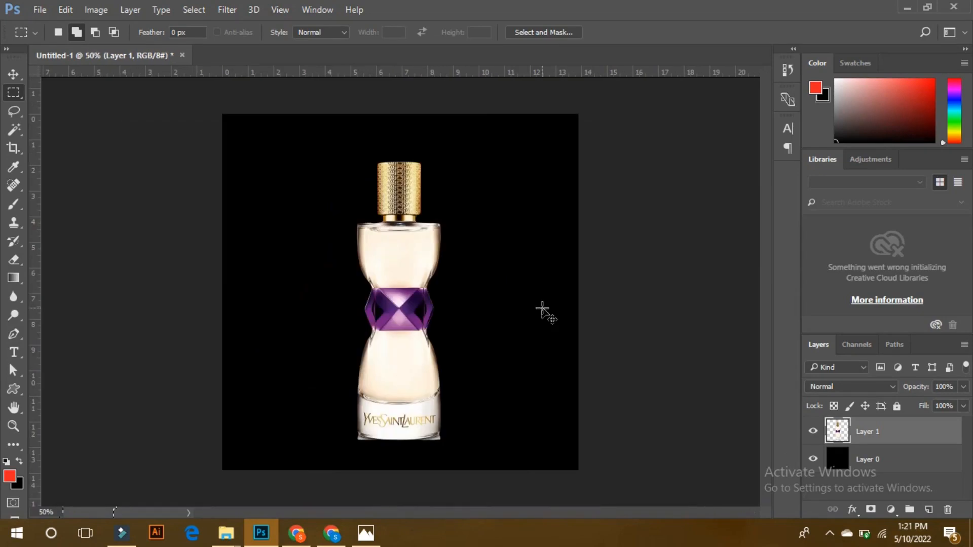